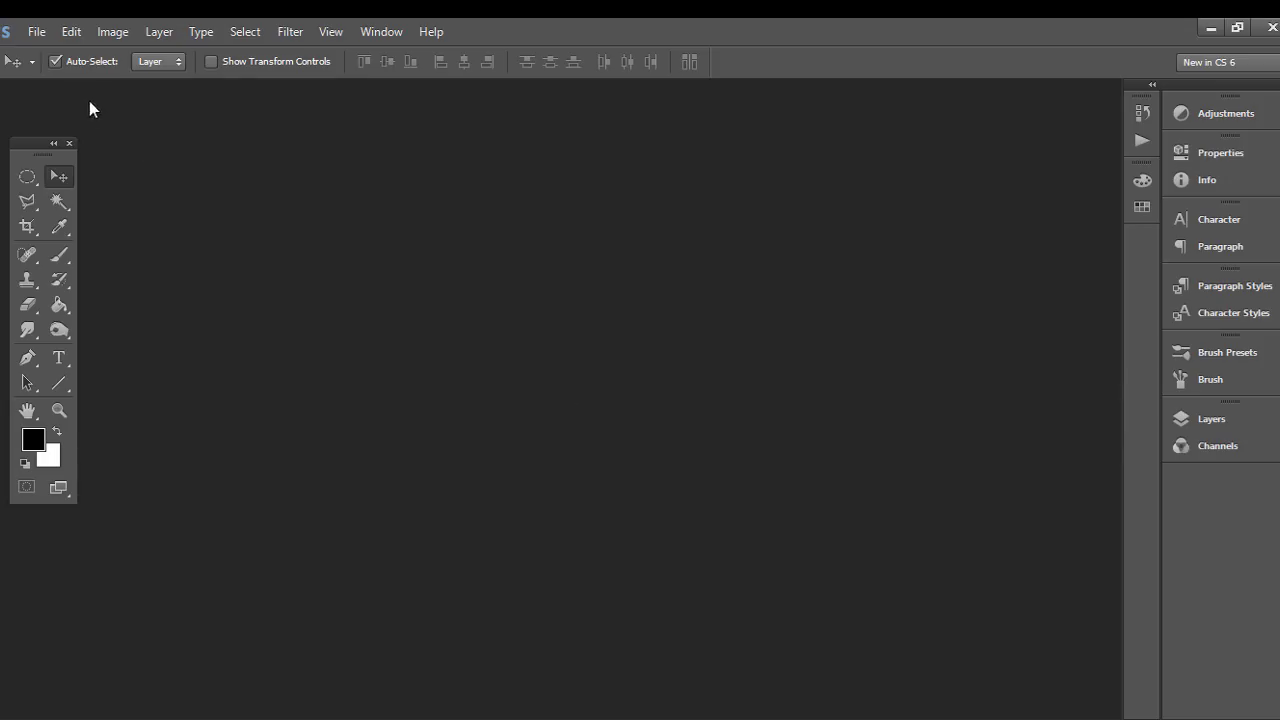
# Open the File menu to begin creating a new document
pyautogui.click(38, 32)
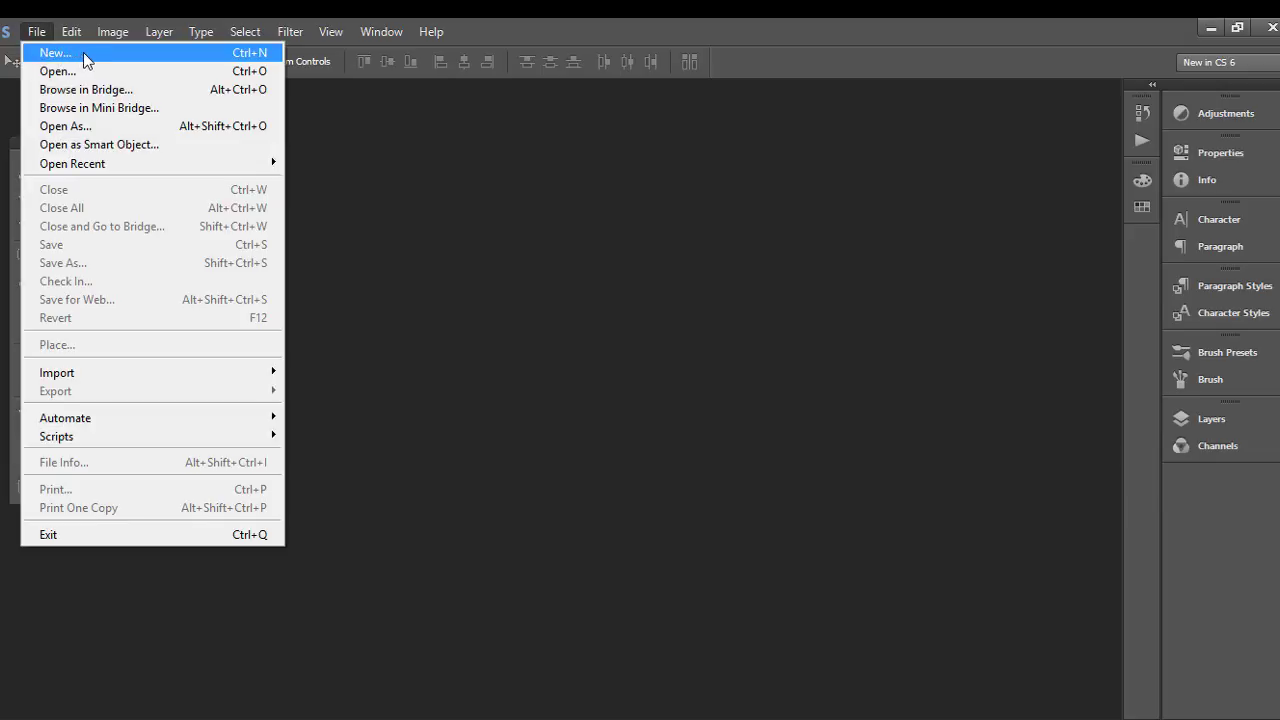
# Start a new document and name it 'Youtube Tm Images'
pyautogui.click(221, 62)
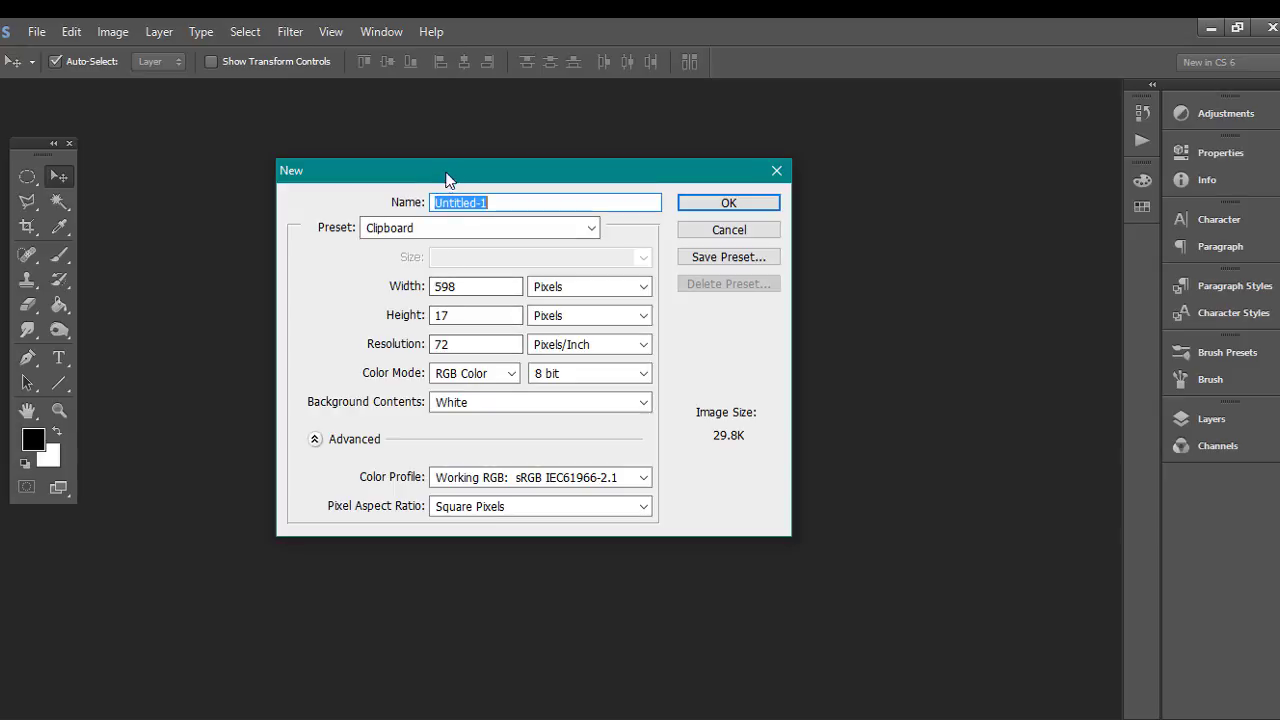
pyautogui.moveTo(433, 170); pyautogui.dragTo(417, 170)
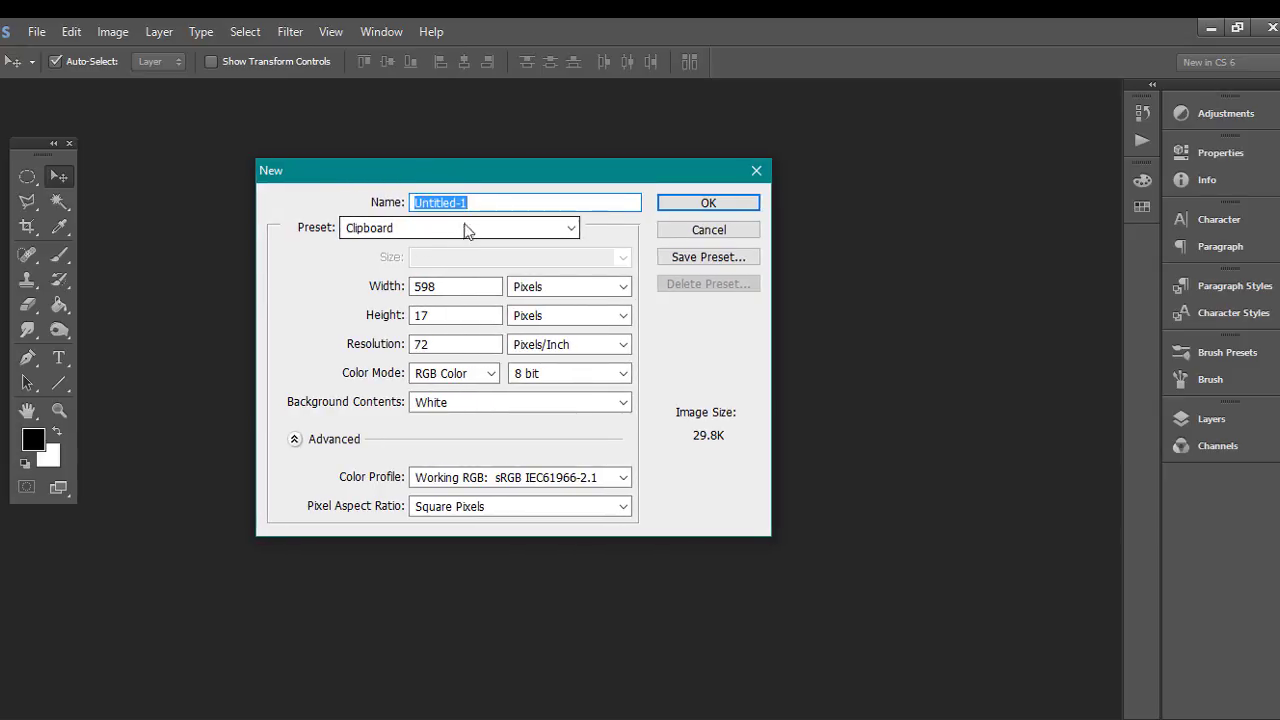
pyautogui.moveTo(499, 203)
pyautogui.mouseDown()
pyautogui.moveTo(586, 200)
pyautogui.moveTo(360, 208)
pyautogui.mouseUp()
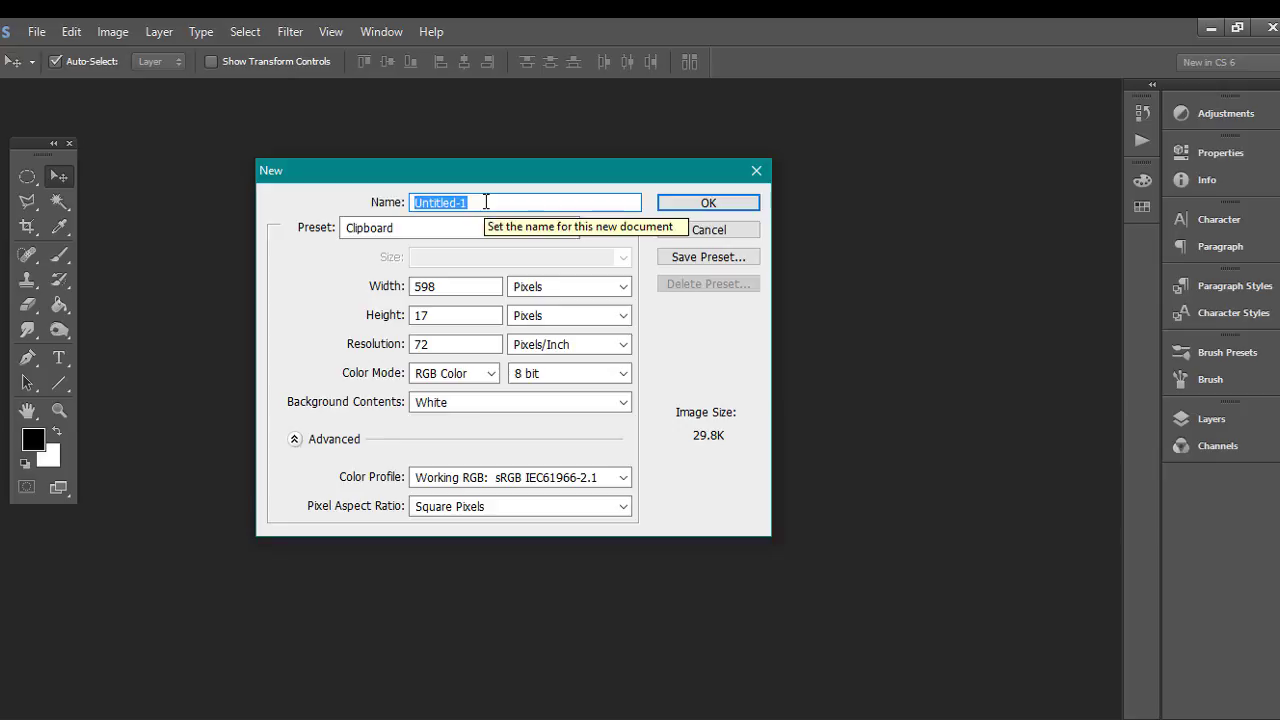
pyautogui.write('Youtu')
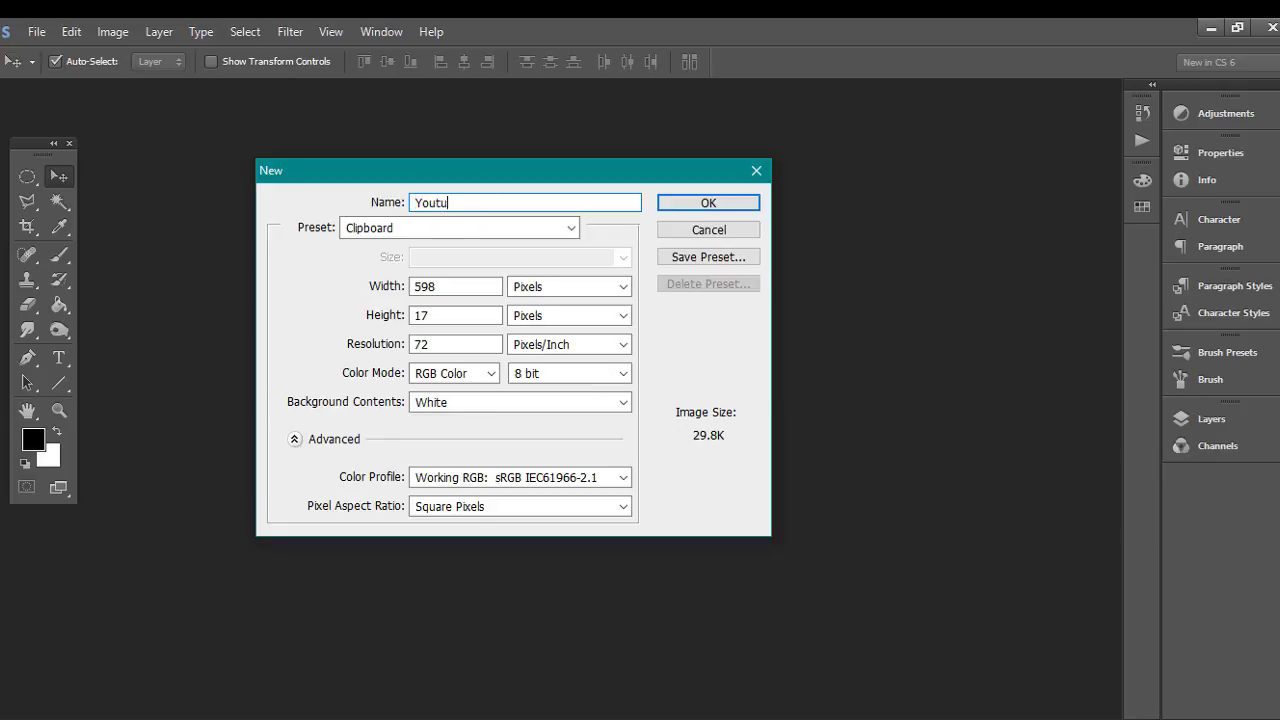
pyautogui.write('be Tm I')
pyautogui.write('mage')
pyautogui.write('s')
# Switch the preset to Custom, keeping width and height units in pixels
pyautogui.click(562, 231)
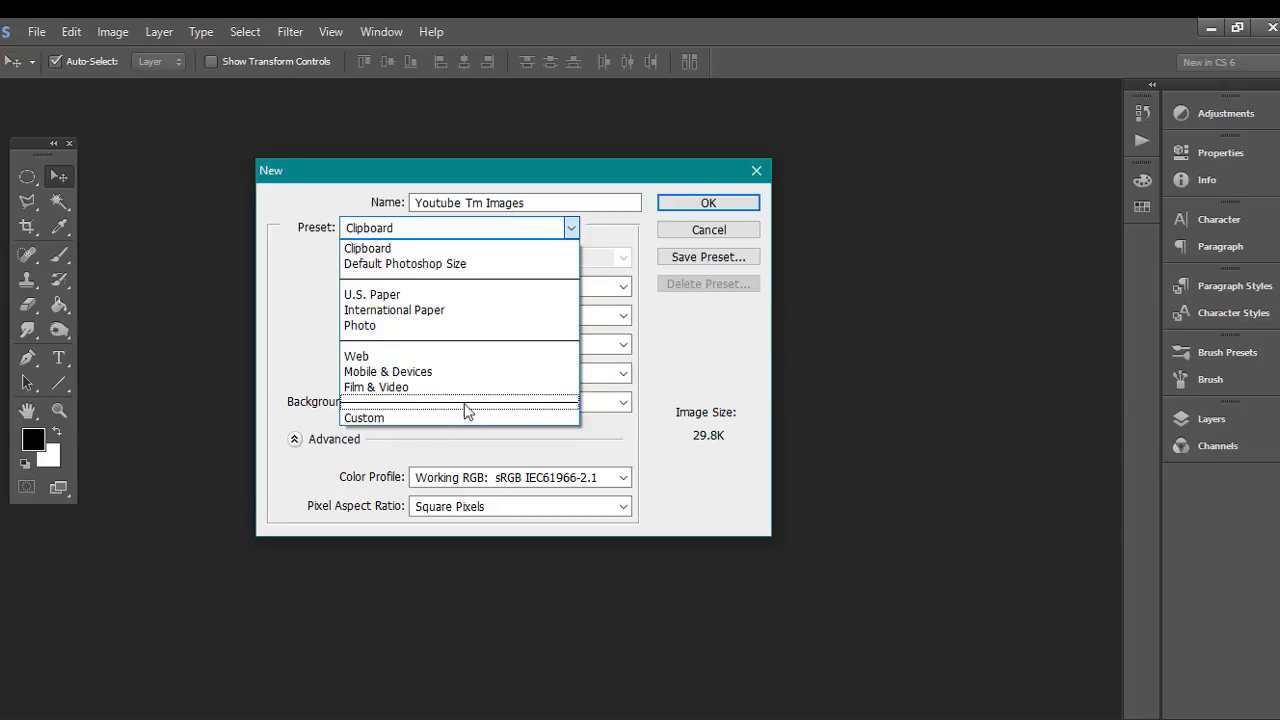
pyautogui.click(389, 419)
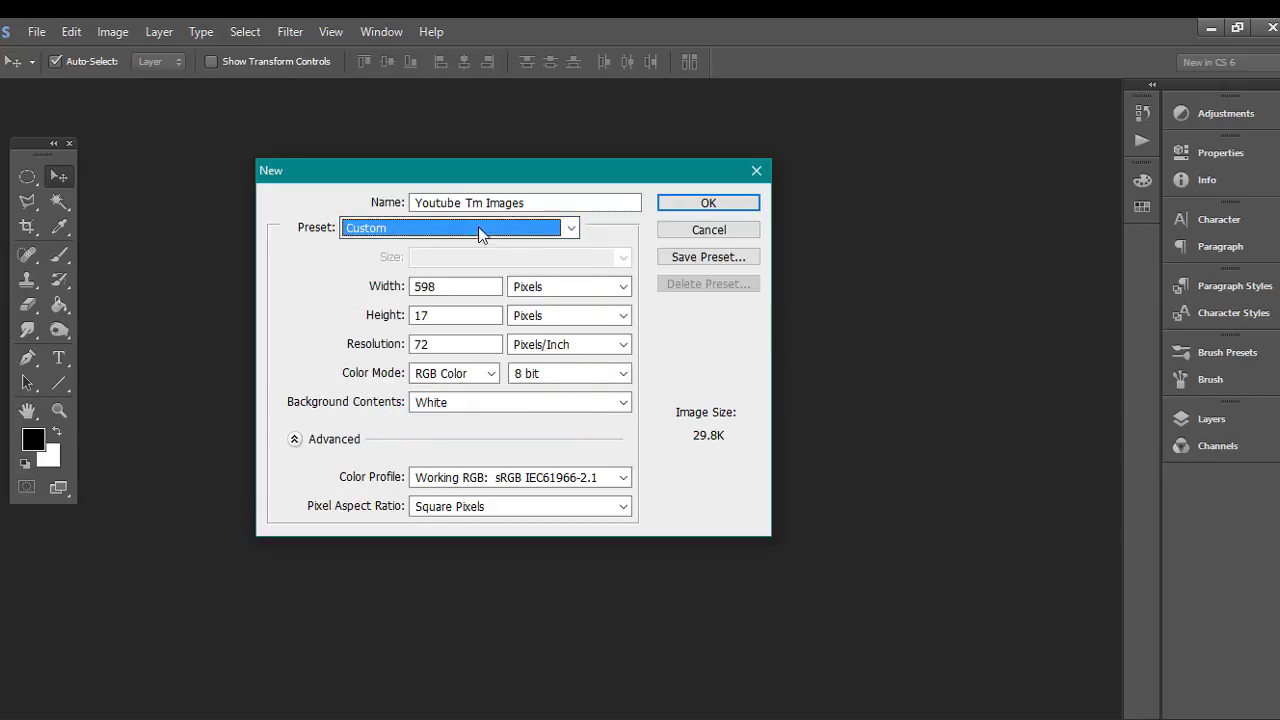
pyautogui.click(584, 292)
pyautogui.click(538, 308)
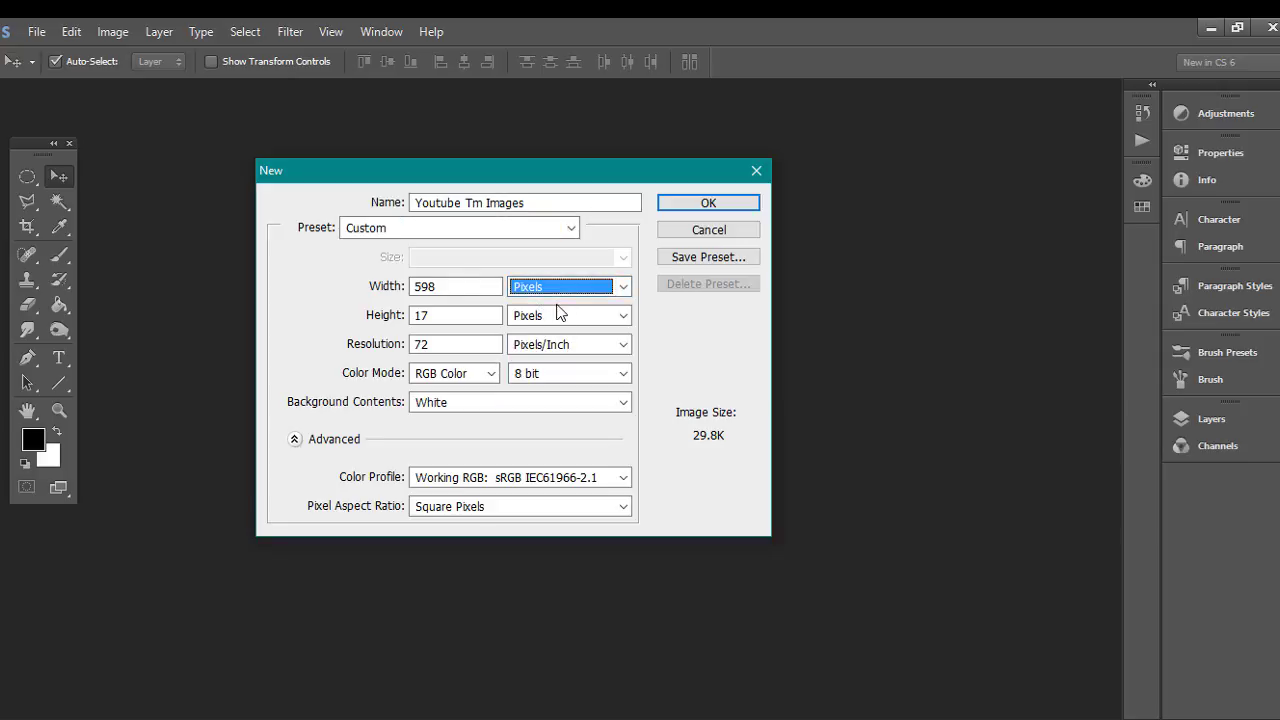
pyautogui.click(552, 318)
pyautogui.click(552, 335)
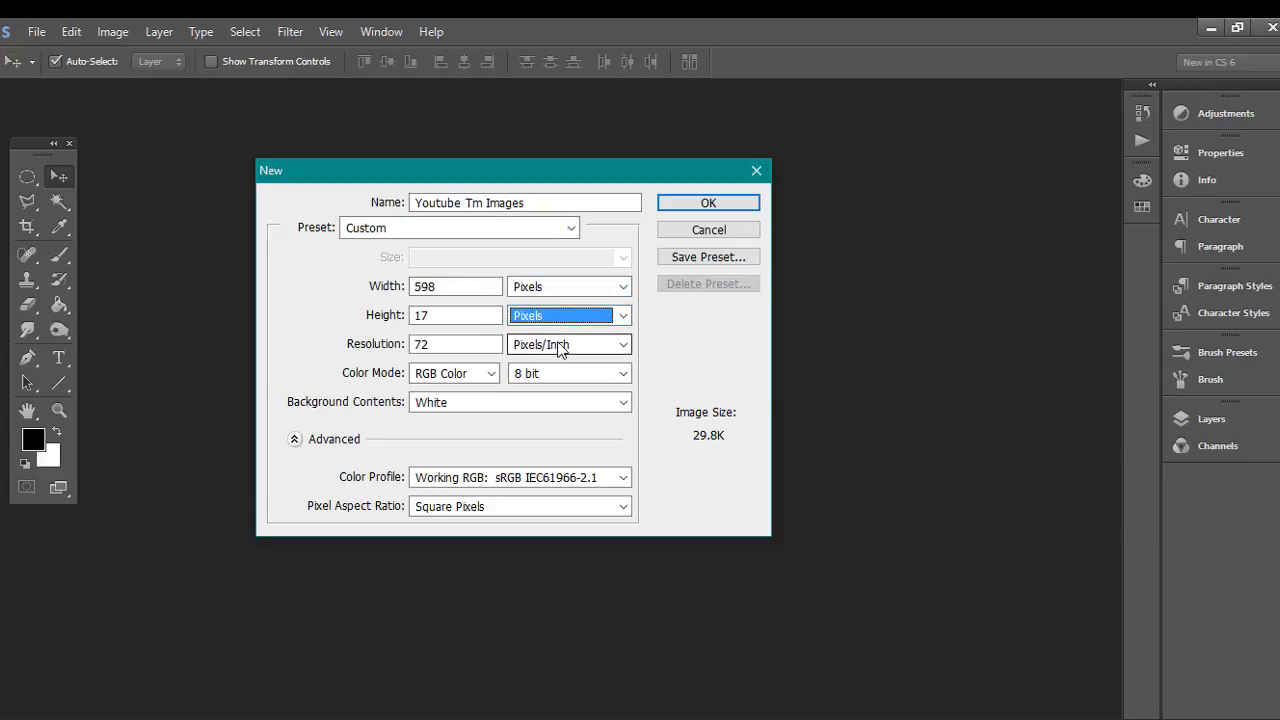
pyautogui.click(470, 287)
pyautogui.doubleClick(470, 287)
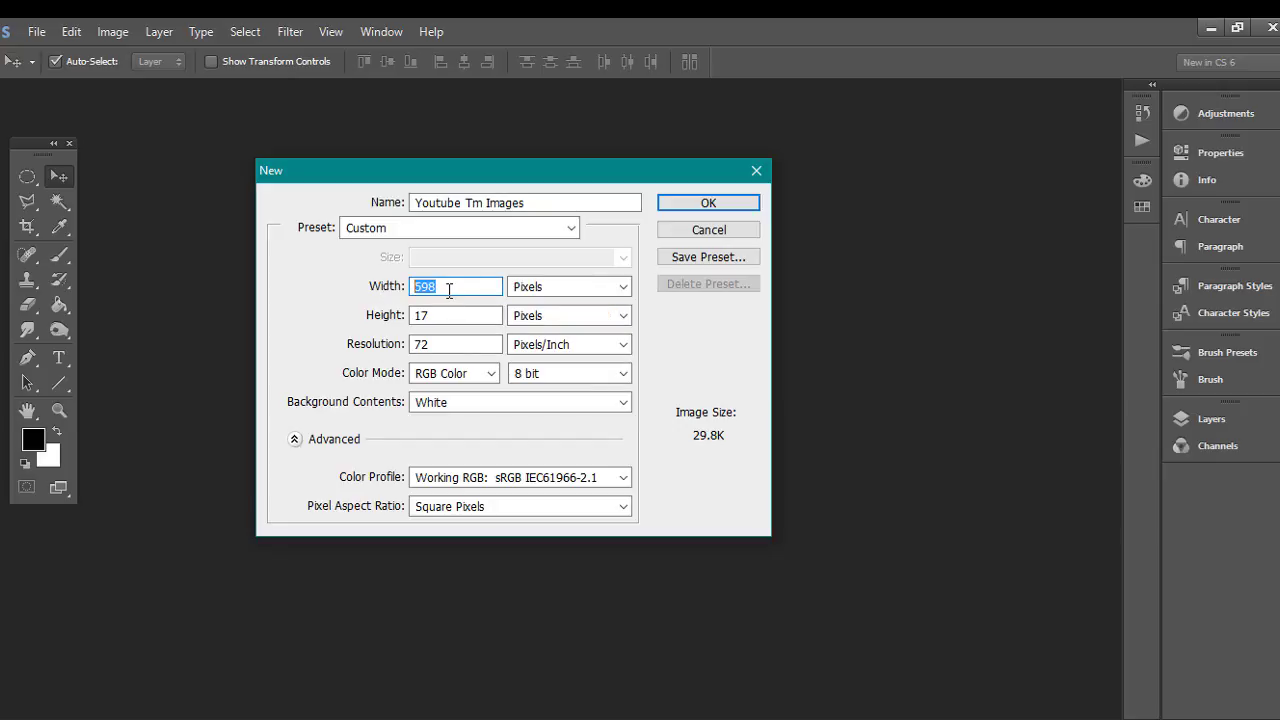
# Set the document size to 1280 × 720 pixels
pyautogui.write('1280')
pyautogui.click(443, 320)
pyautogui.doubleClick(443, 320)
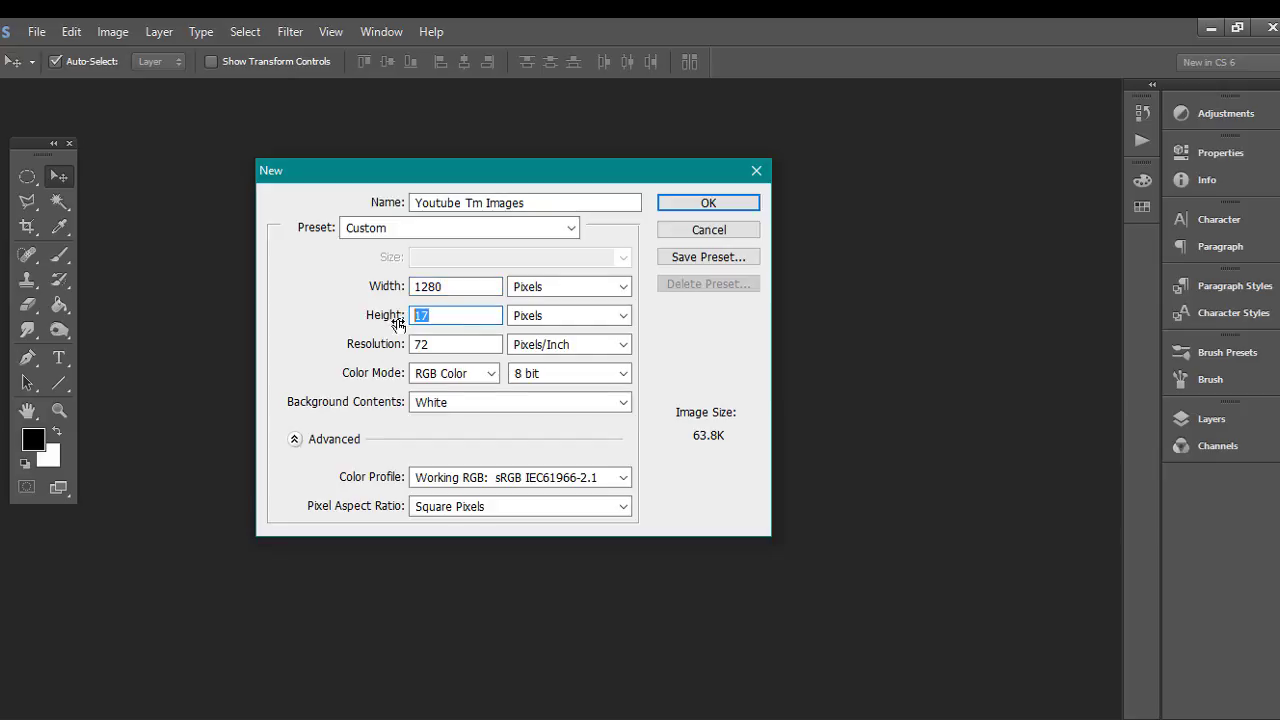
pyautogui.write('7')
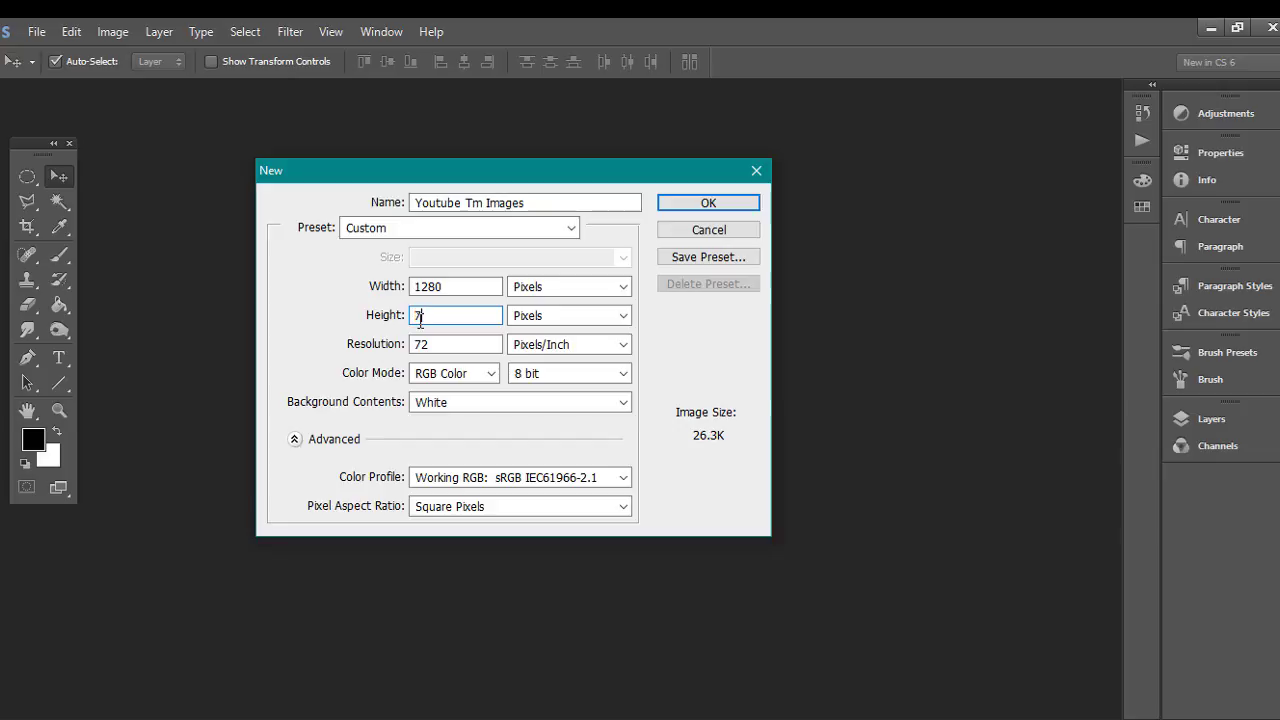
pyautogui.write('20')
pyautogui.press('Tab')
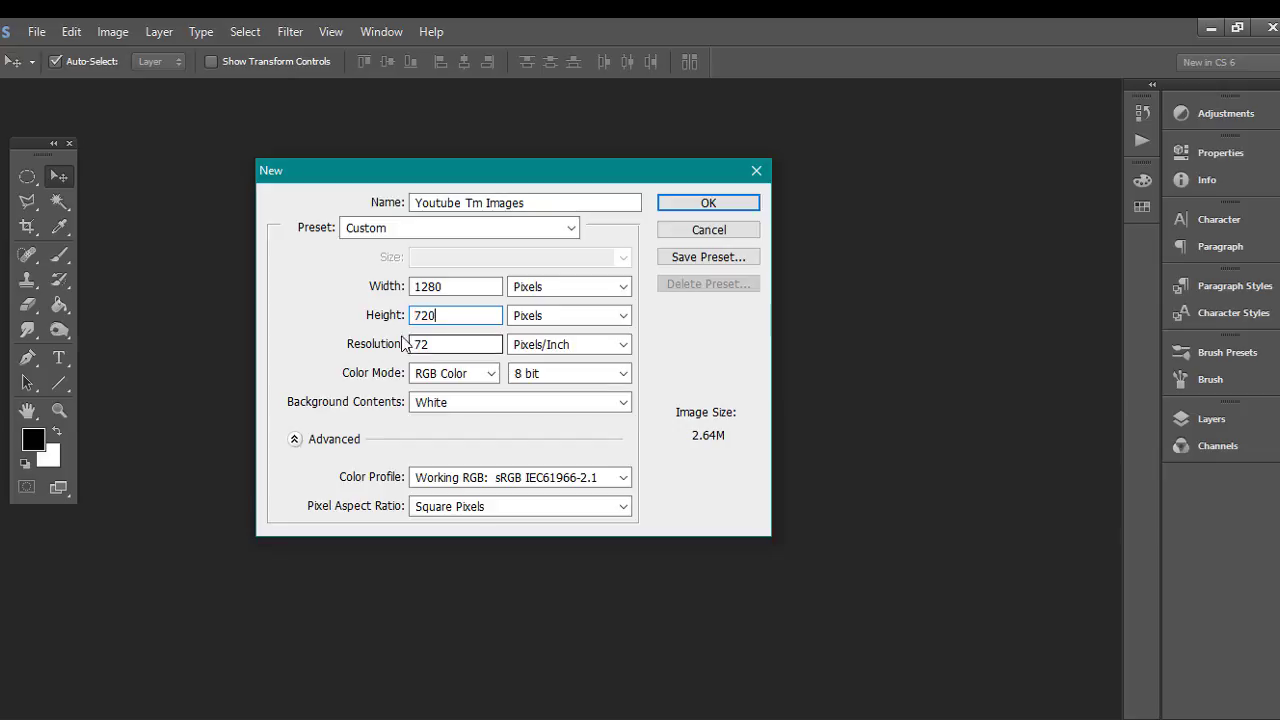
pyautogui.click(419, 315)
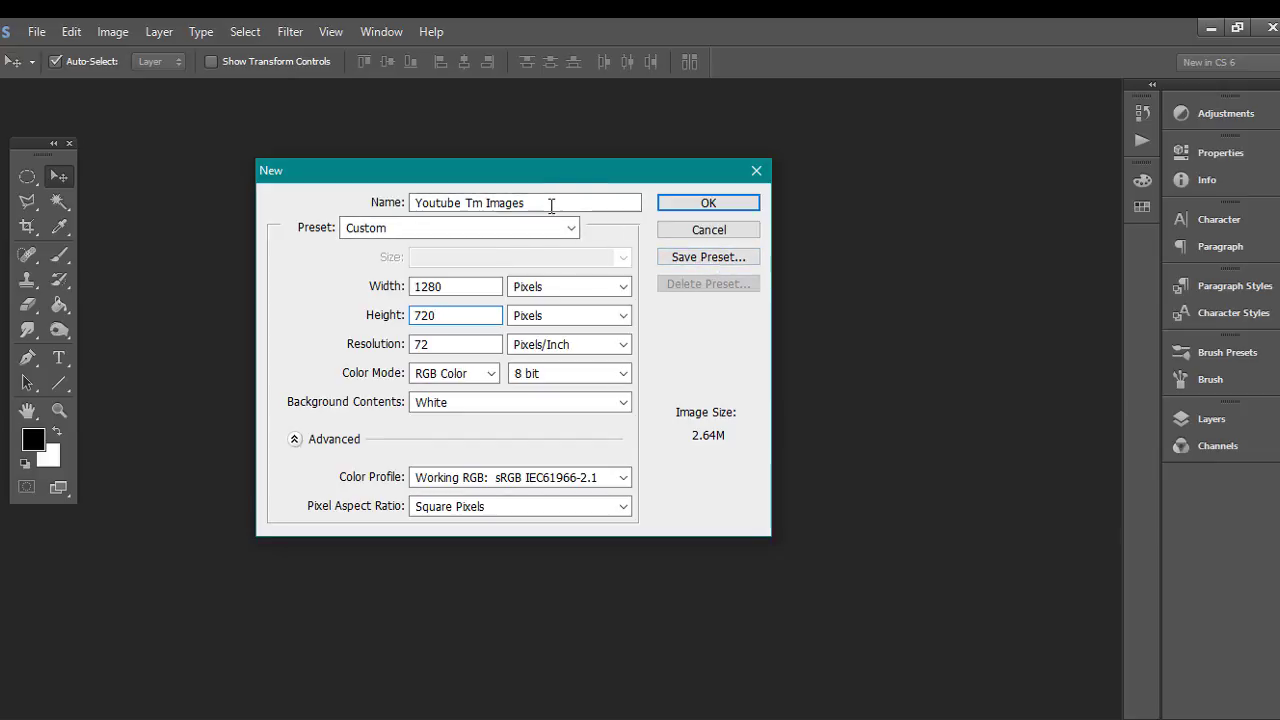
# Copy the document name 'Youtube Tm Images' and begin saving the settings as a preset
pyautogui.moveTo(552, 203); pyautogui.dragTo(441, 207)
pyautogui.rightClick(441, 207)
pyautogui.click(490, 262)
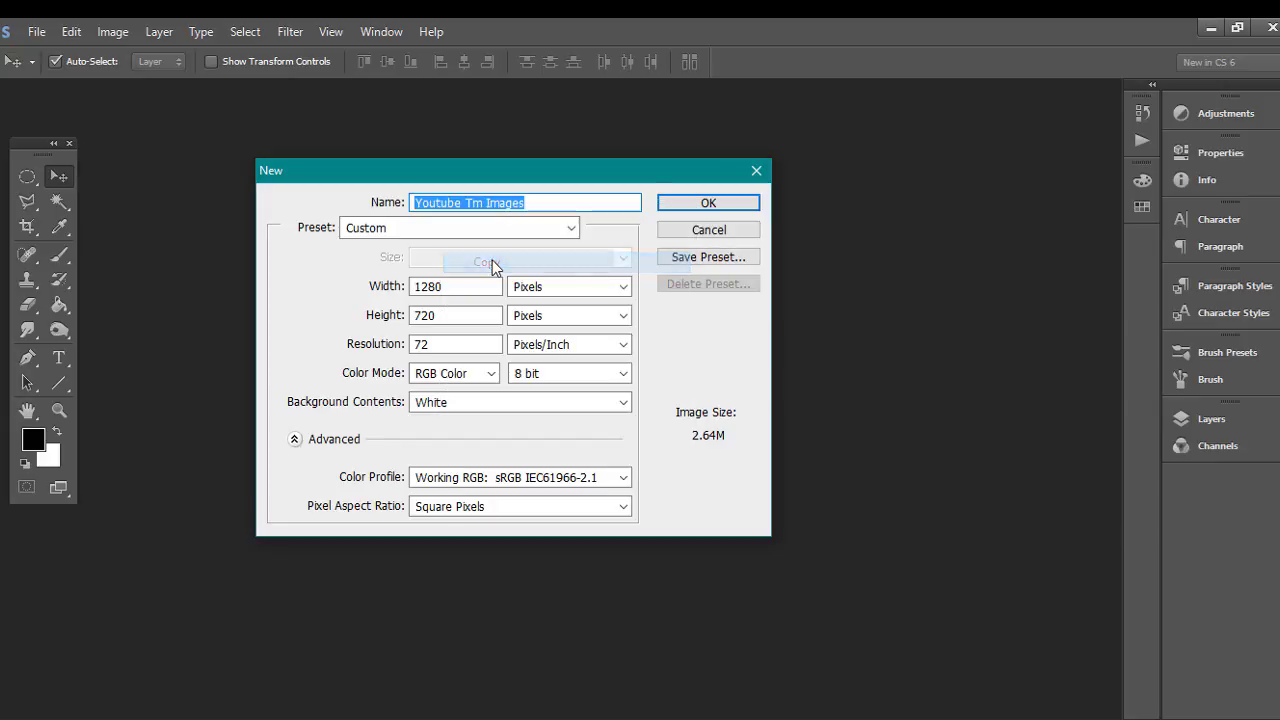
pyautogui.click(718, 265)
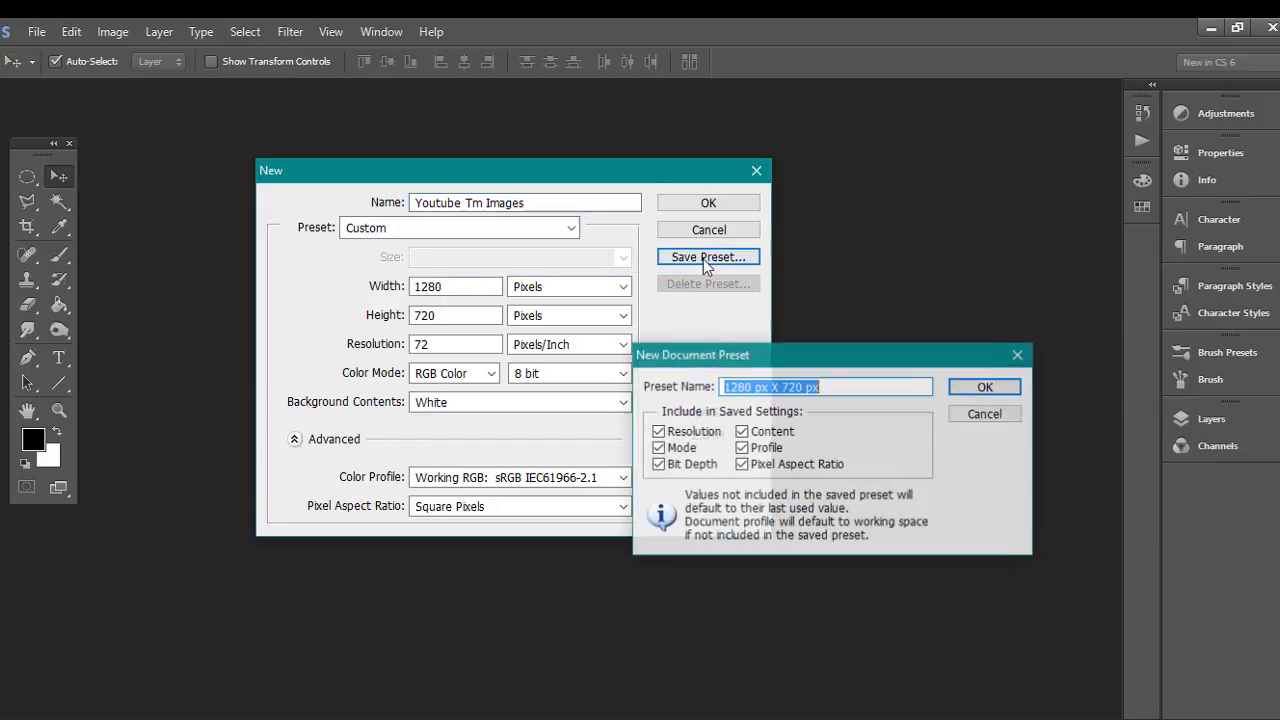
# Replace the suggested preset name with 'youtube Tm Image' and save the preset
pyautogui.click(849, 388)
pyautogui.moveTo(849, 388); pyautogui.dragTo(700, 398)
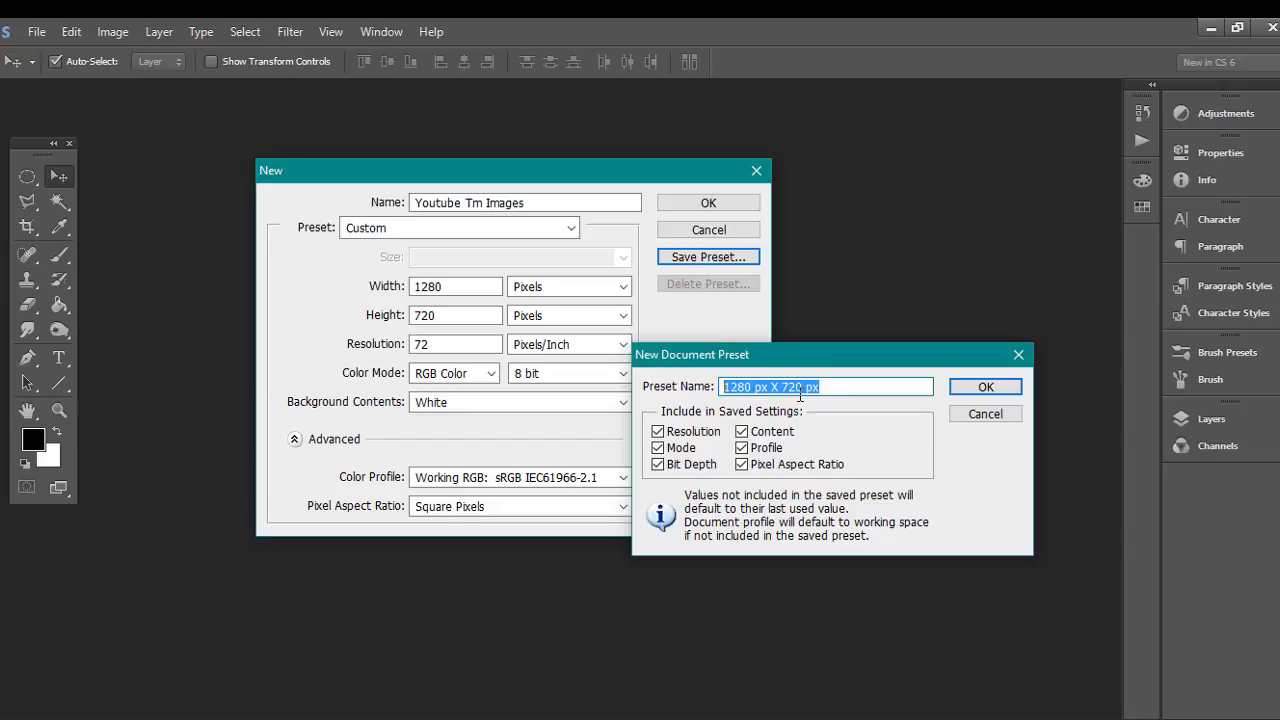
pyautogui.press('BackSpace')
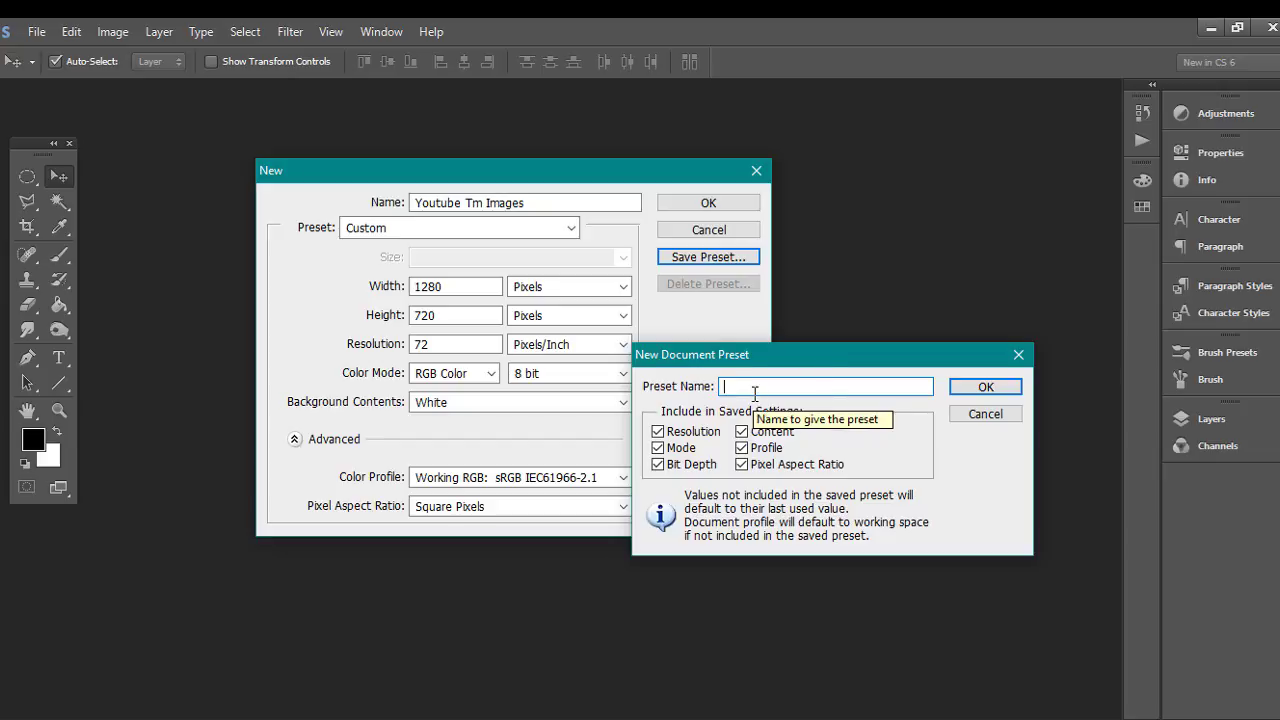
pyautogui.write('youtube')
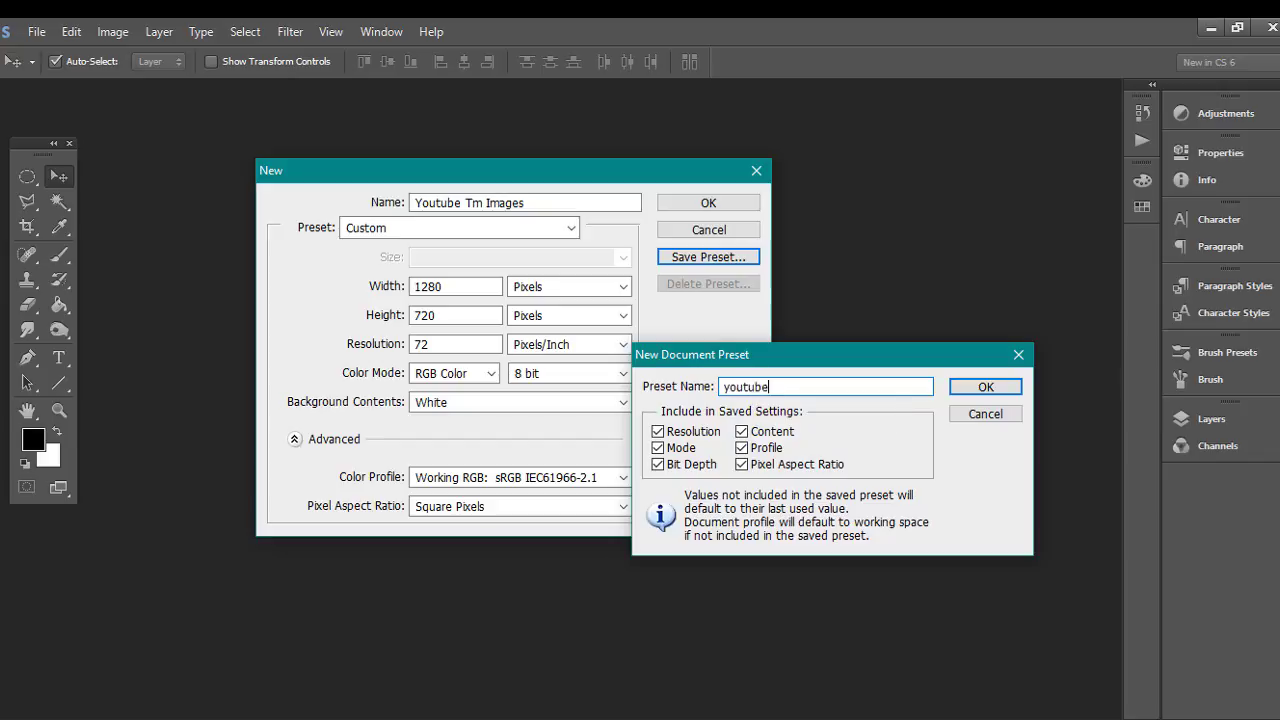
pyautogui.write('Tm Image')
pyautogui.click(1008, 390)
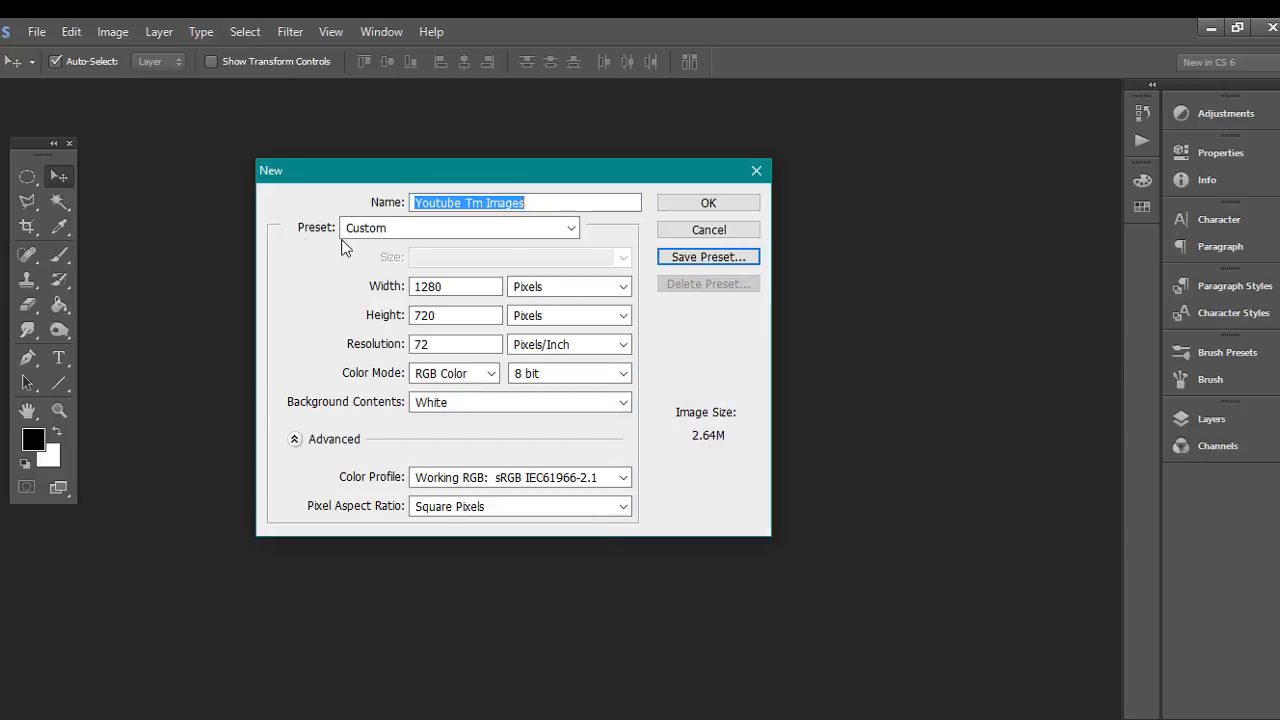
# Create the blank white 1280 × 720 document and glance at the workspace options
pyautogui.click(718, 203)
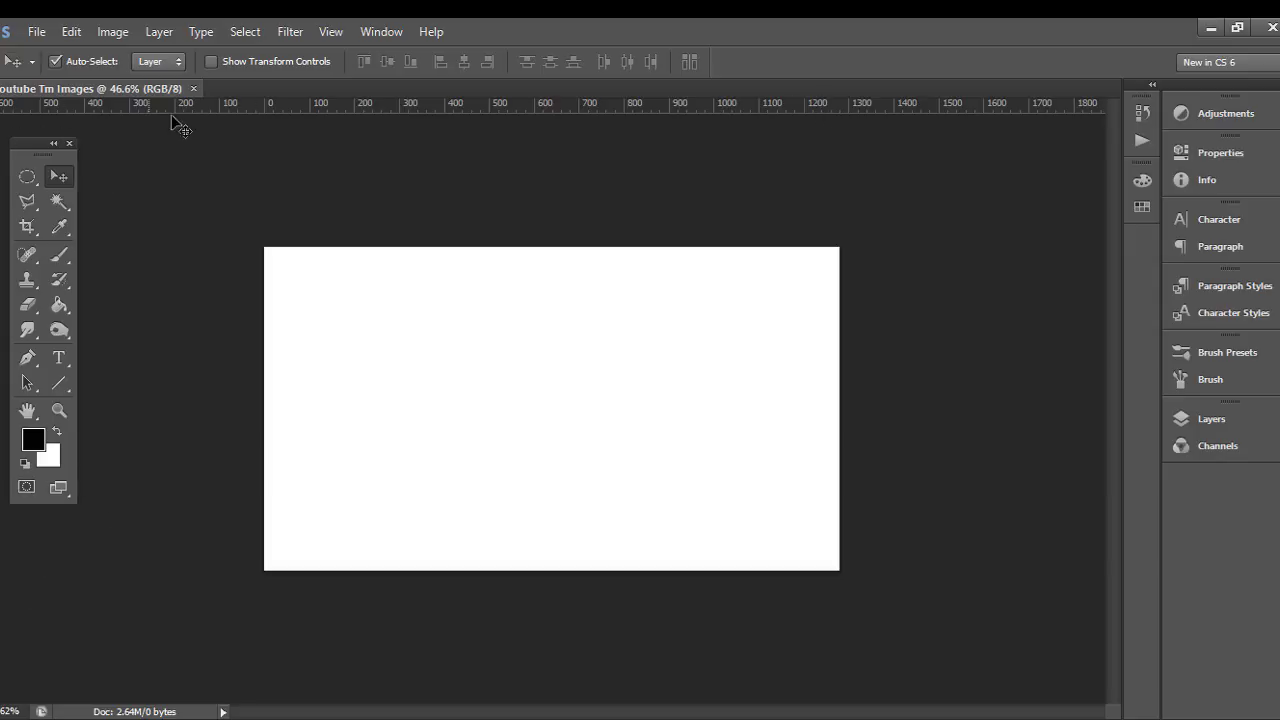
pyautogui.click(387, 37)
pyautogui.moveTo(400, 72)
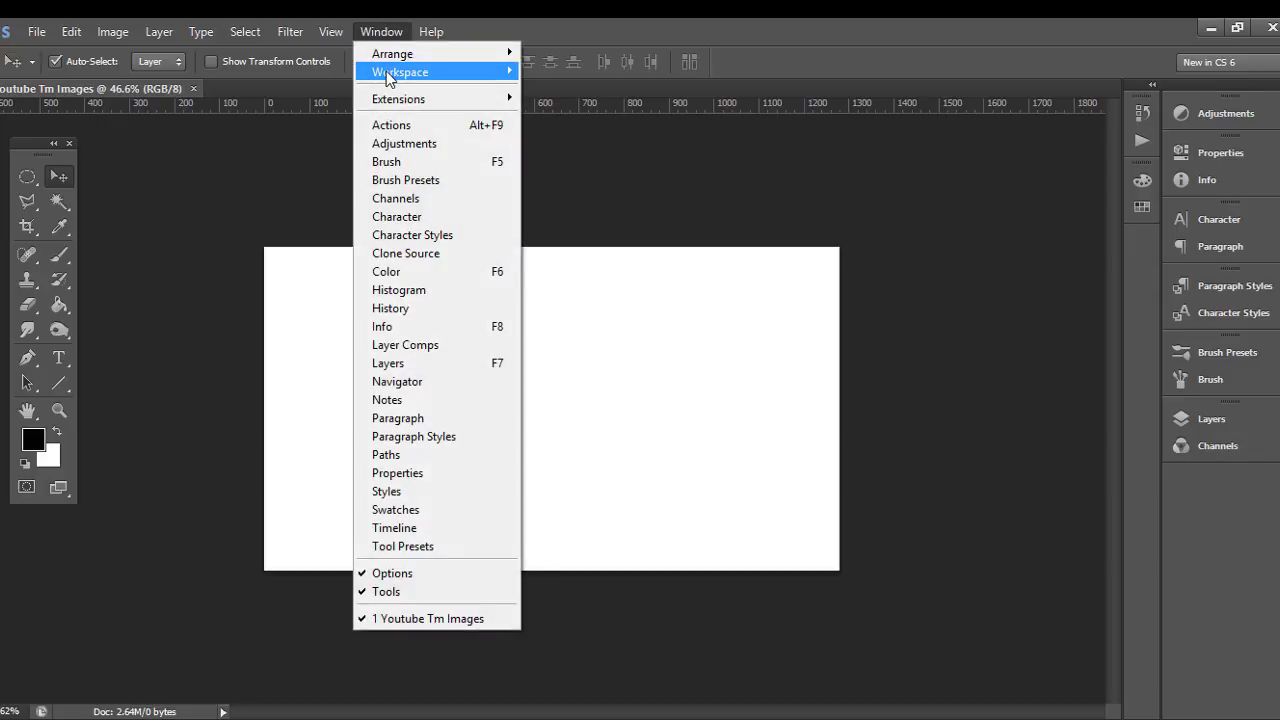
pyautogui.click(300, 88)
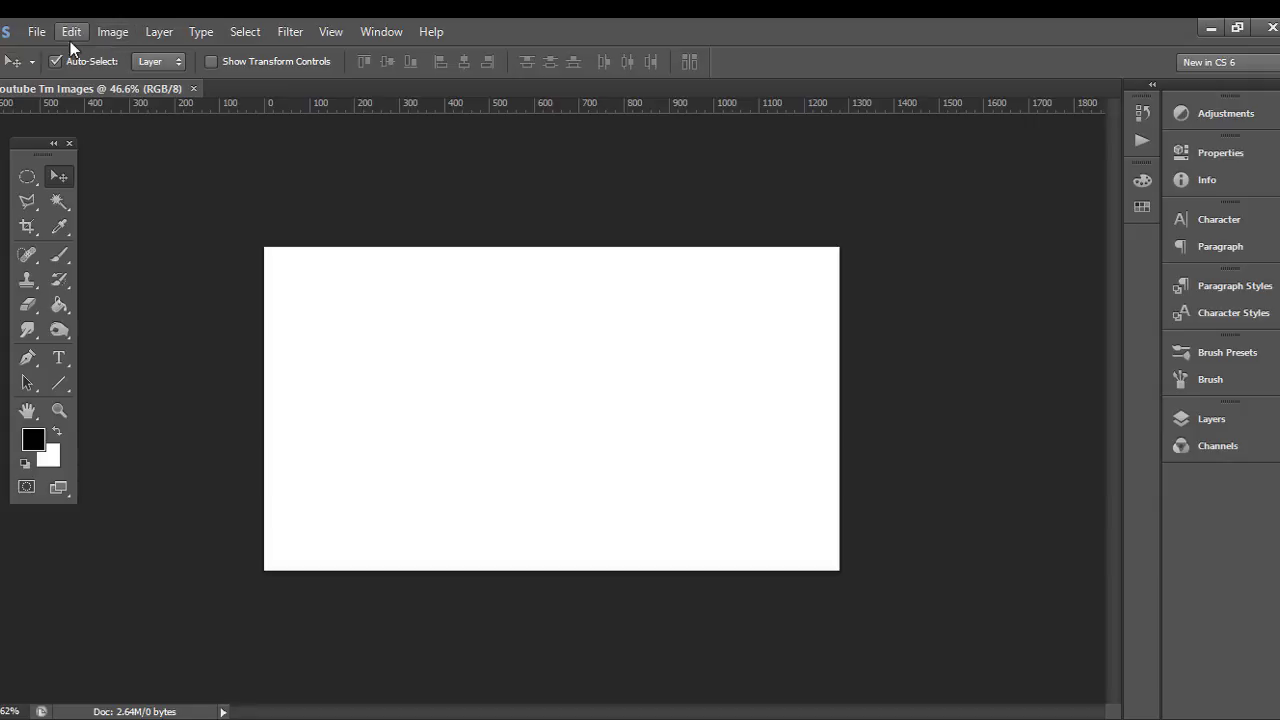
# Hide the rulers around the canvas and zoom the view out
pyautogui.click(324, 32)
pyautogui.moveTo(375, 108)
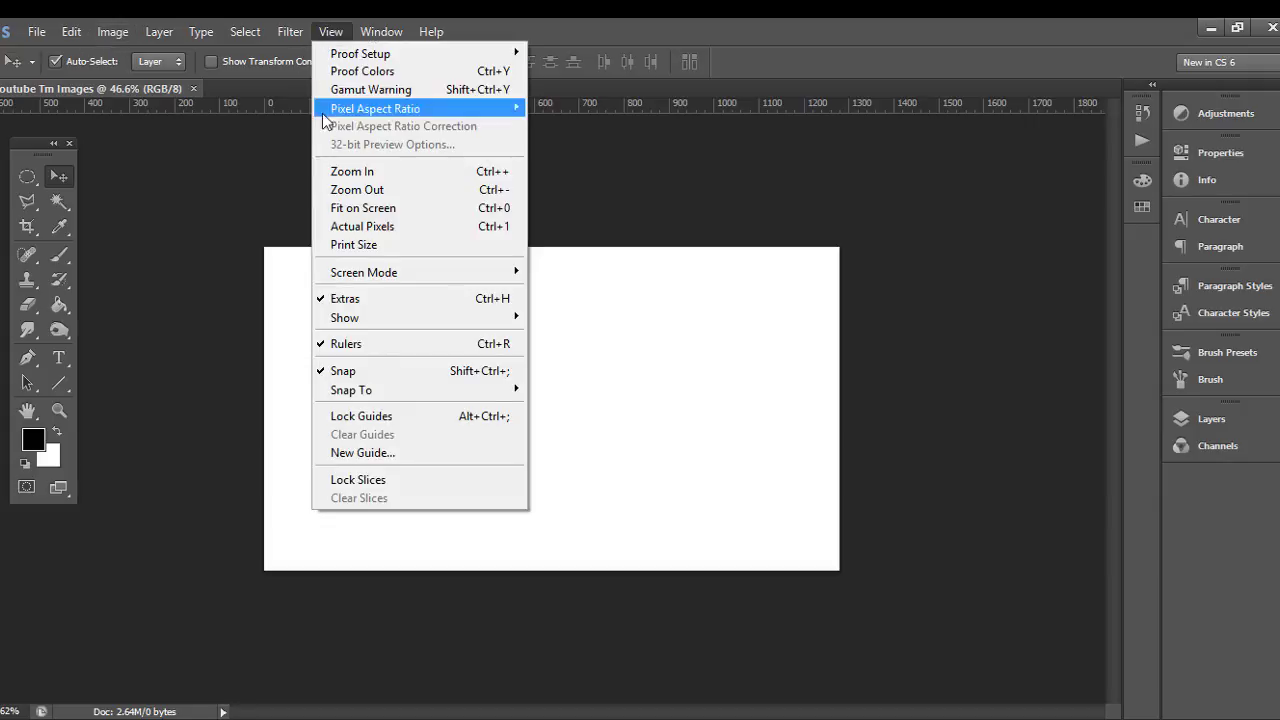
pyautogui.click(345, 343)
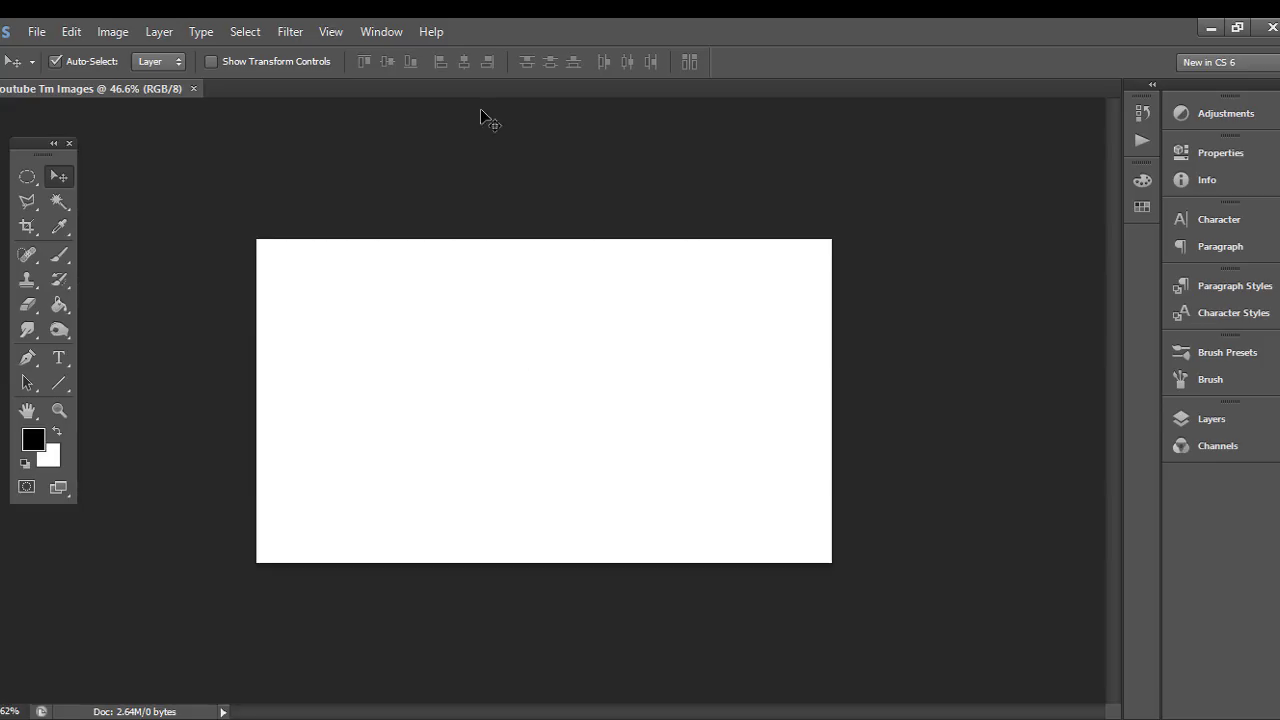
pyautogui.hotkey('ctrl', '-')
pyautogui.scroll(1, 454, 266)
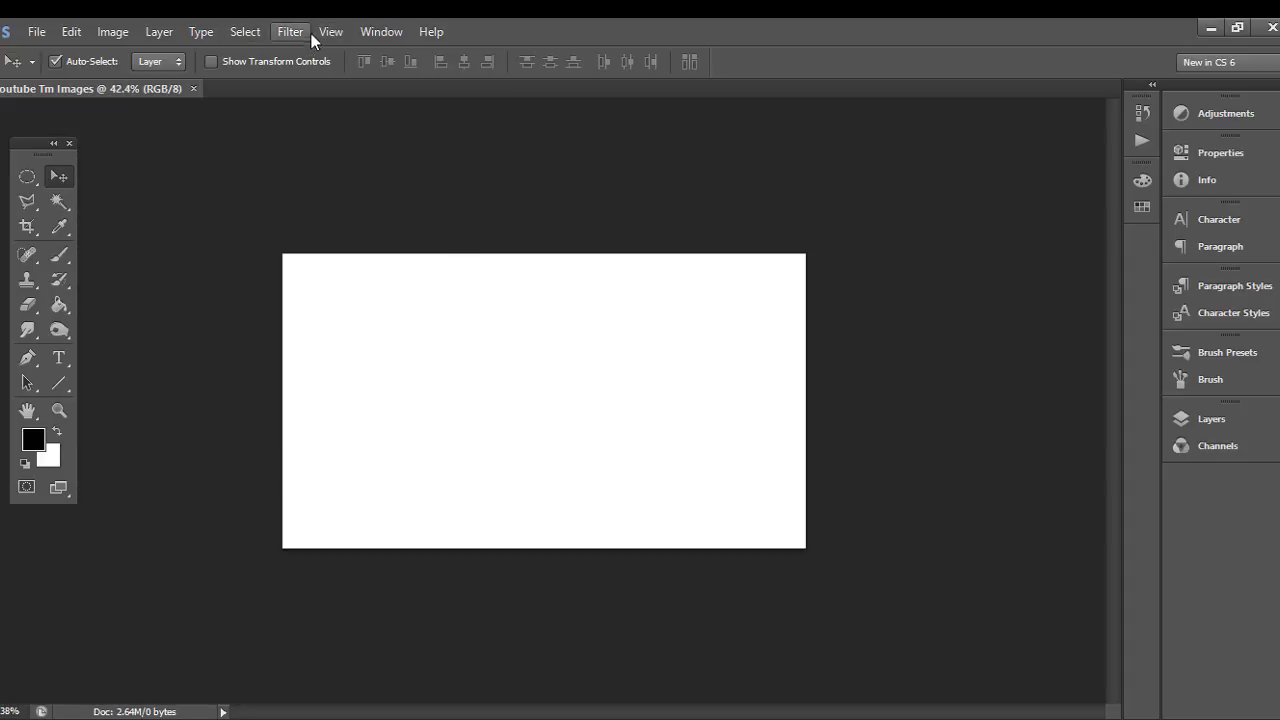
pyautogui.click(328, 31)
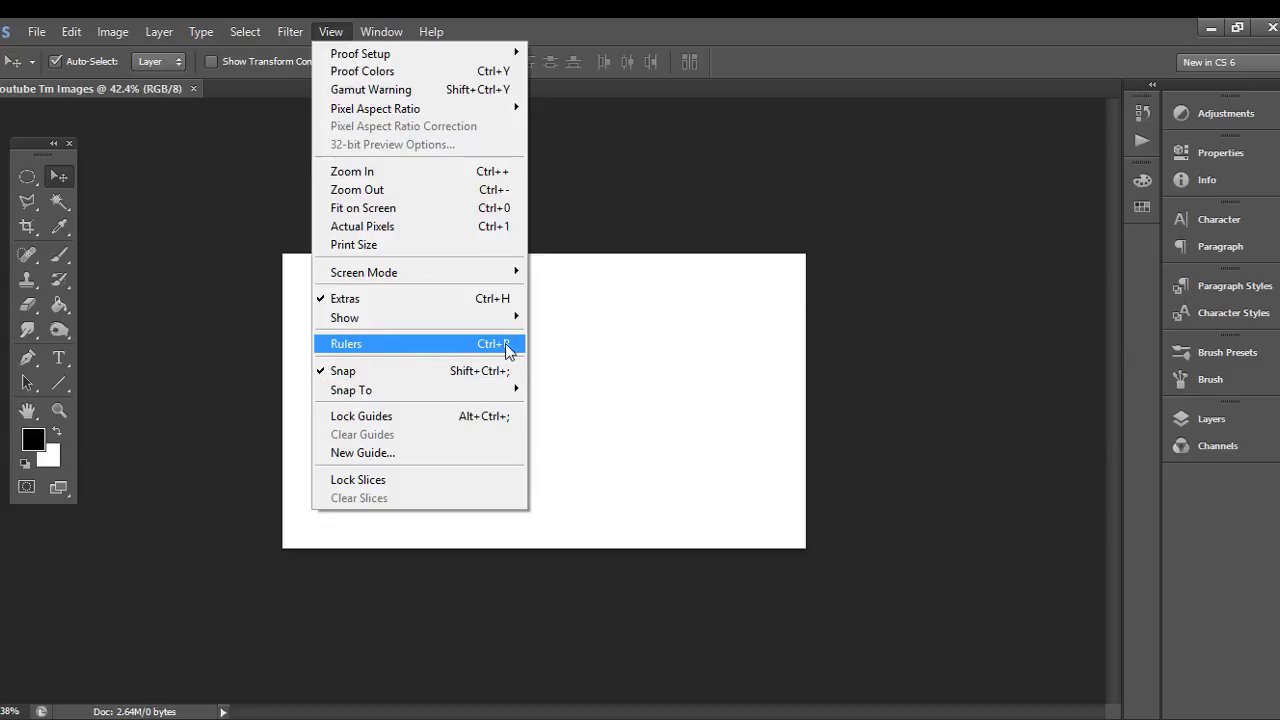
# Turn the rulers back on and place a horizontal guide at the canvas bottom, 720 px
pyautogui.click(490, 345)
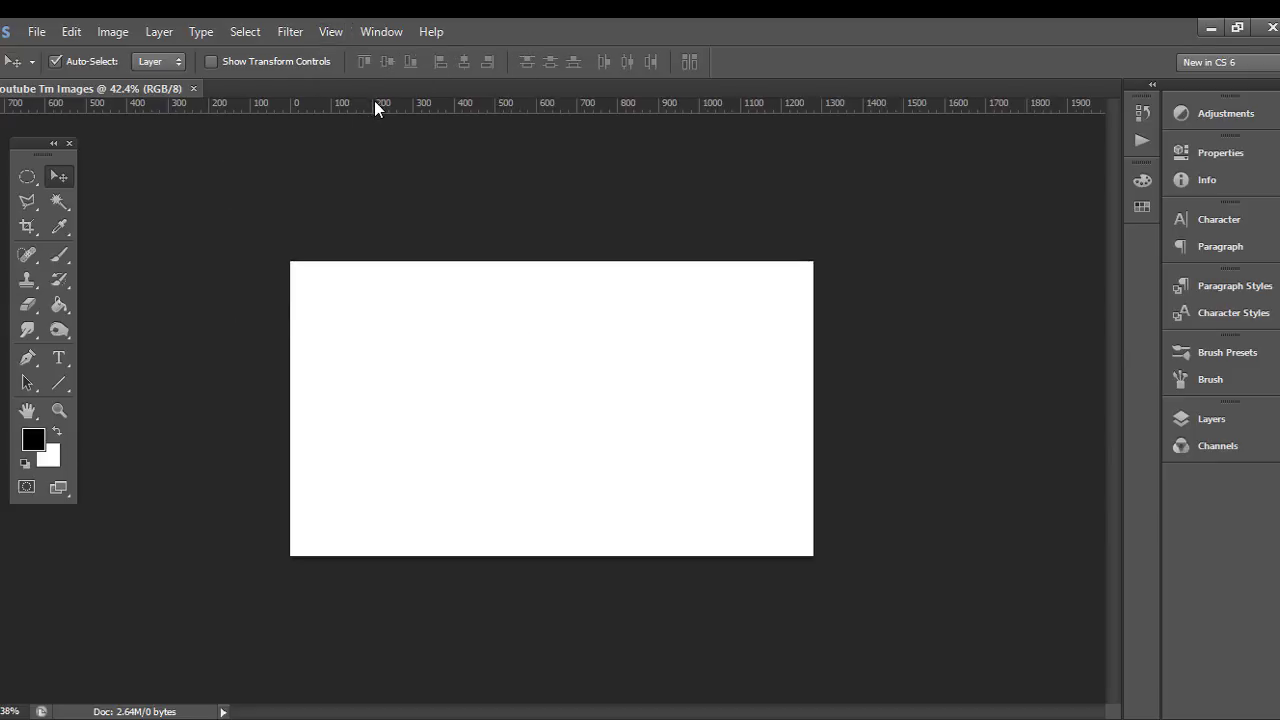
pyautogui.moveTo(381, 97); pyautogui.dragTo(386, 90)
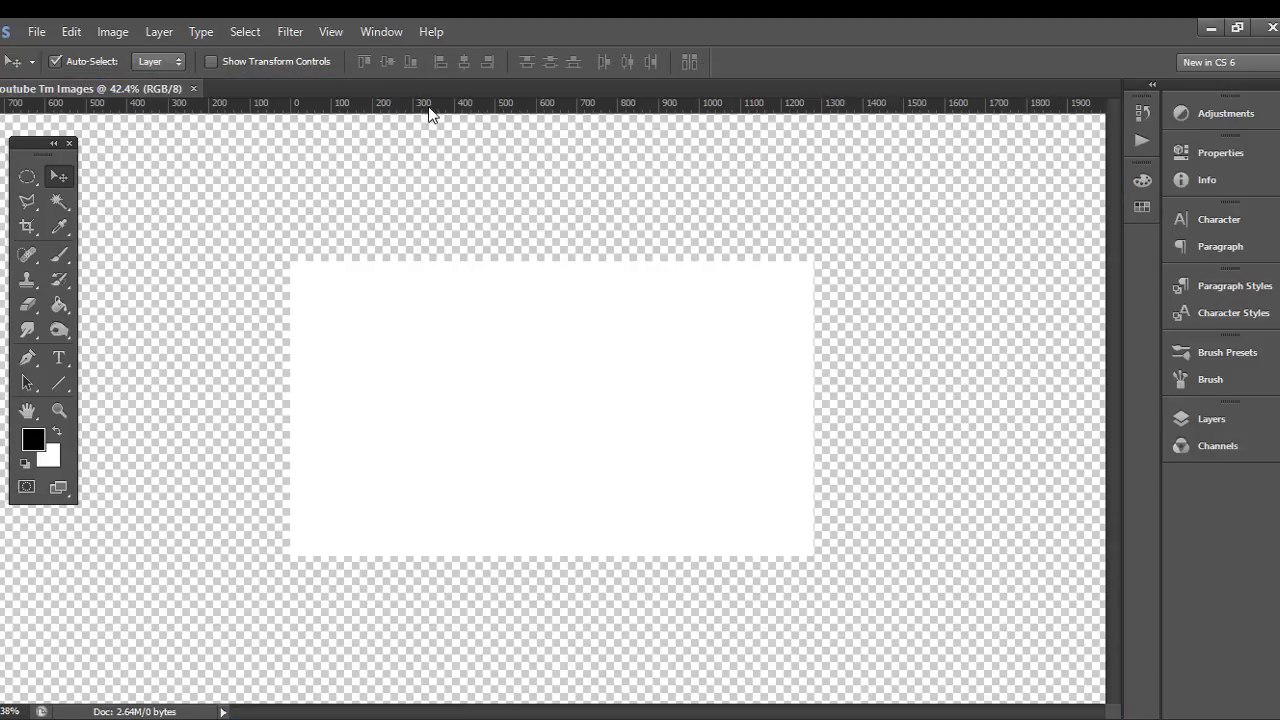
pyautogui.moveTo(425, 220); pyautogui.dragTo(425, 556)
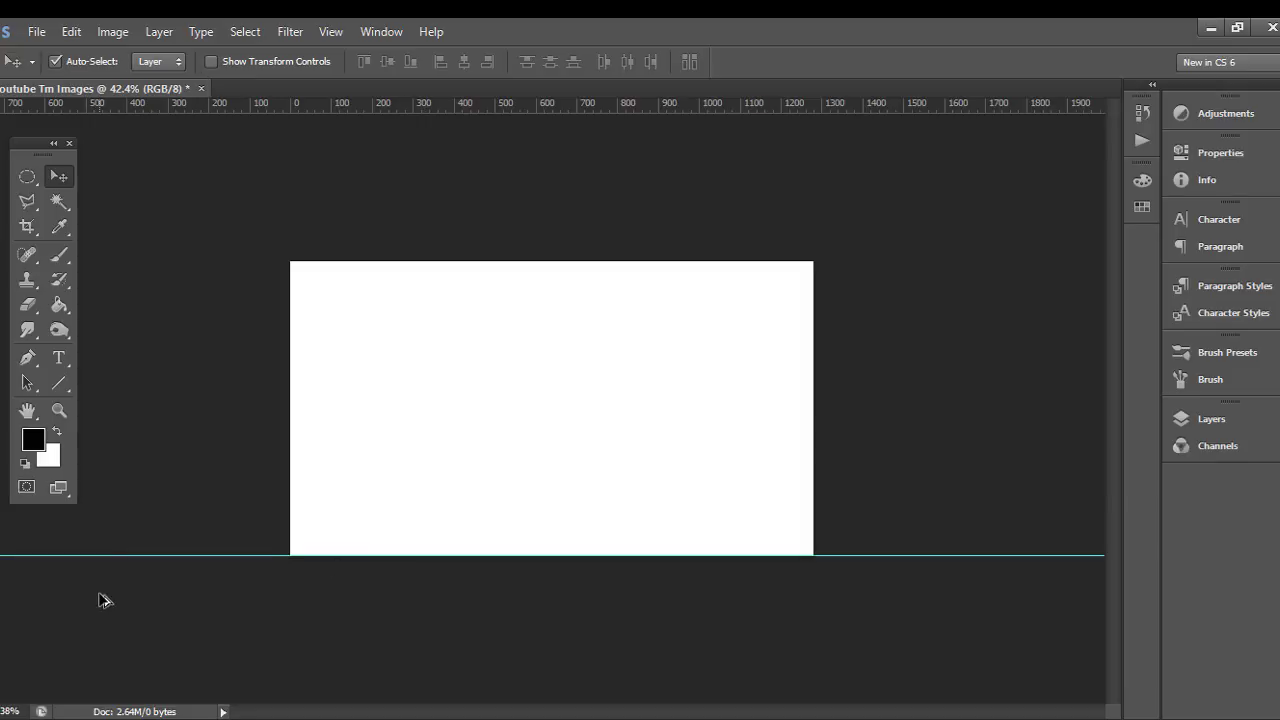
pyautogui.scroll(4, 100, 594)
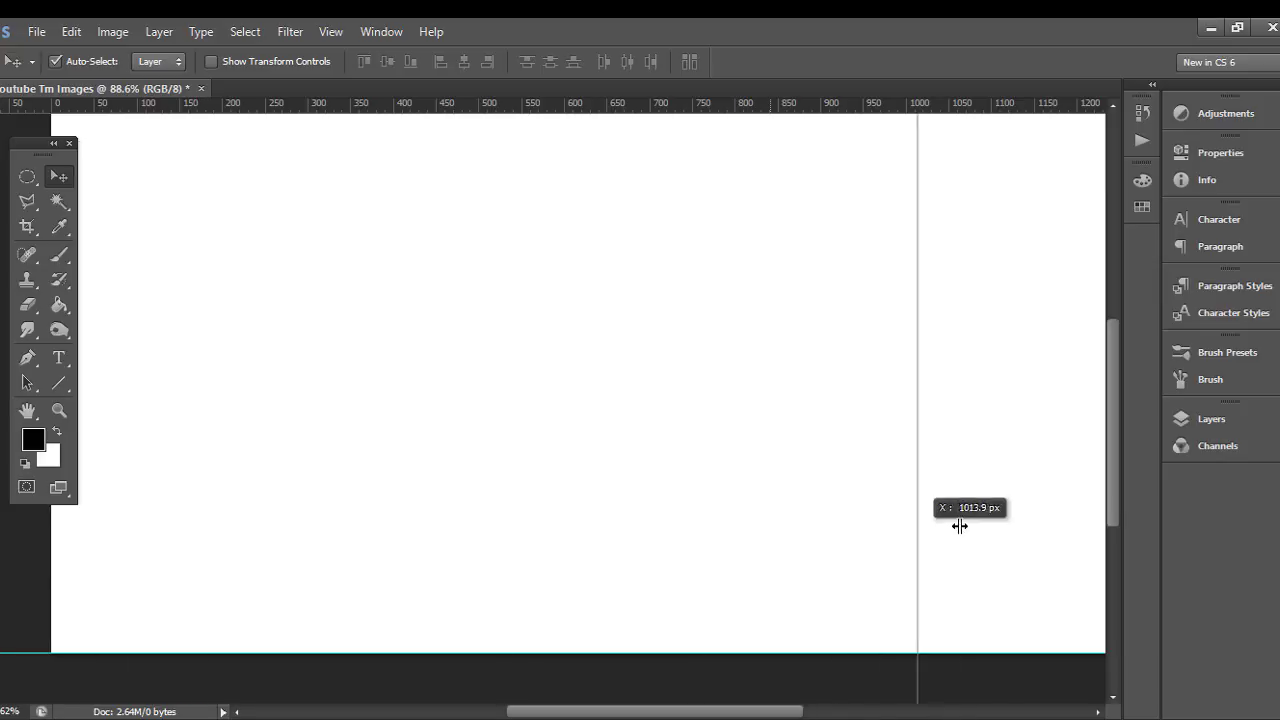
# Add a vertical guide on the canvas right edge at 1280 px, zooming to check placement
pyautogui.moveTo(2, 560); pyautogui.dragTo(993, 500)
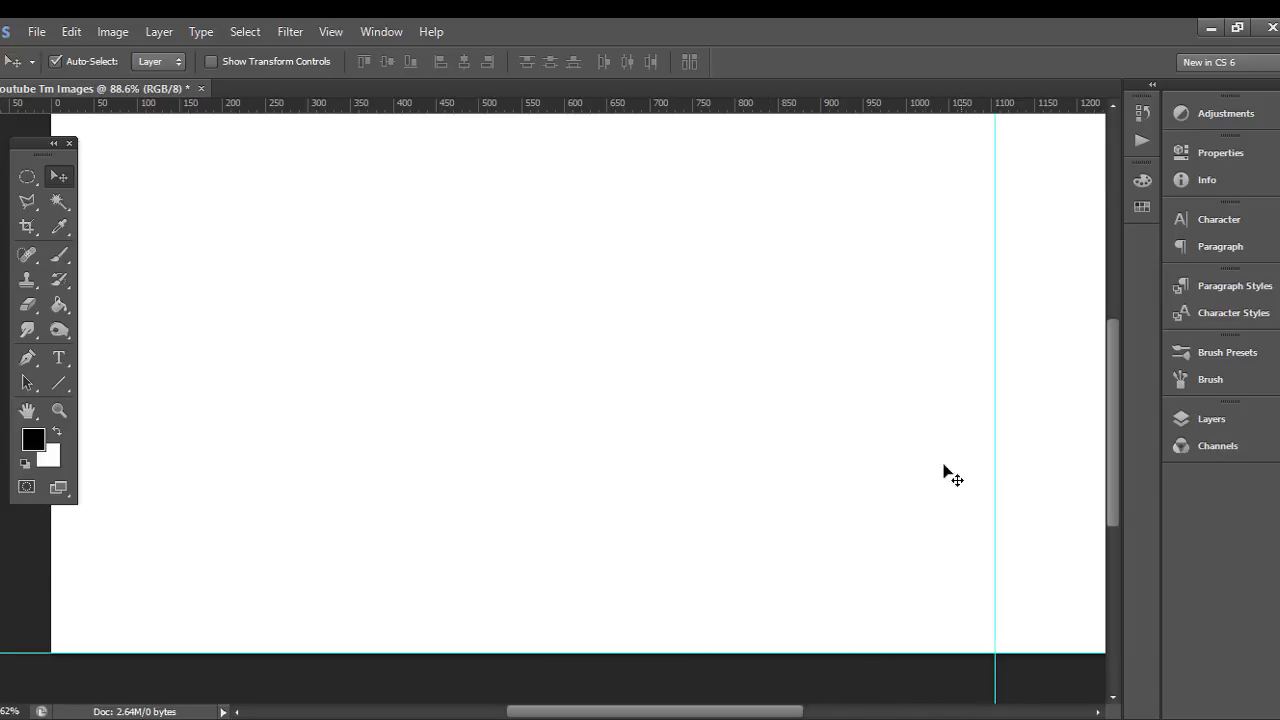
pyautogui.hscroll(5, 627, 405)
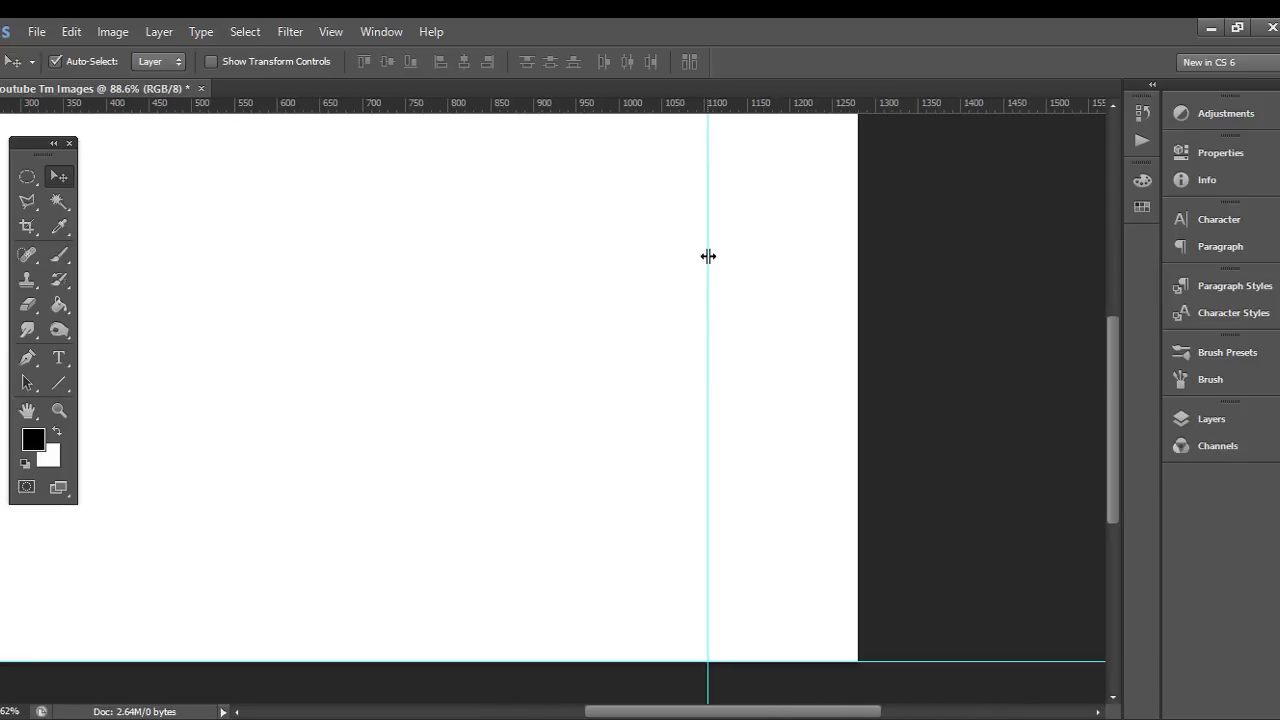
pyautogui.moveTo(708, 254); pyautogui.dragTo(855, 254)
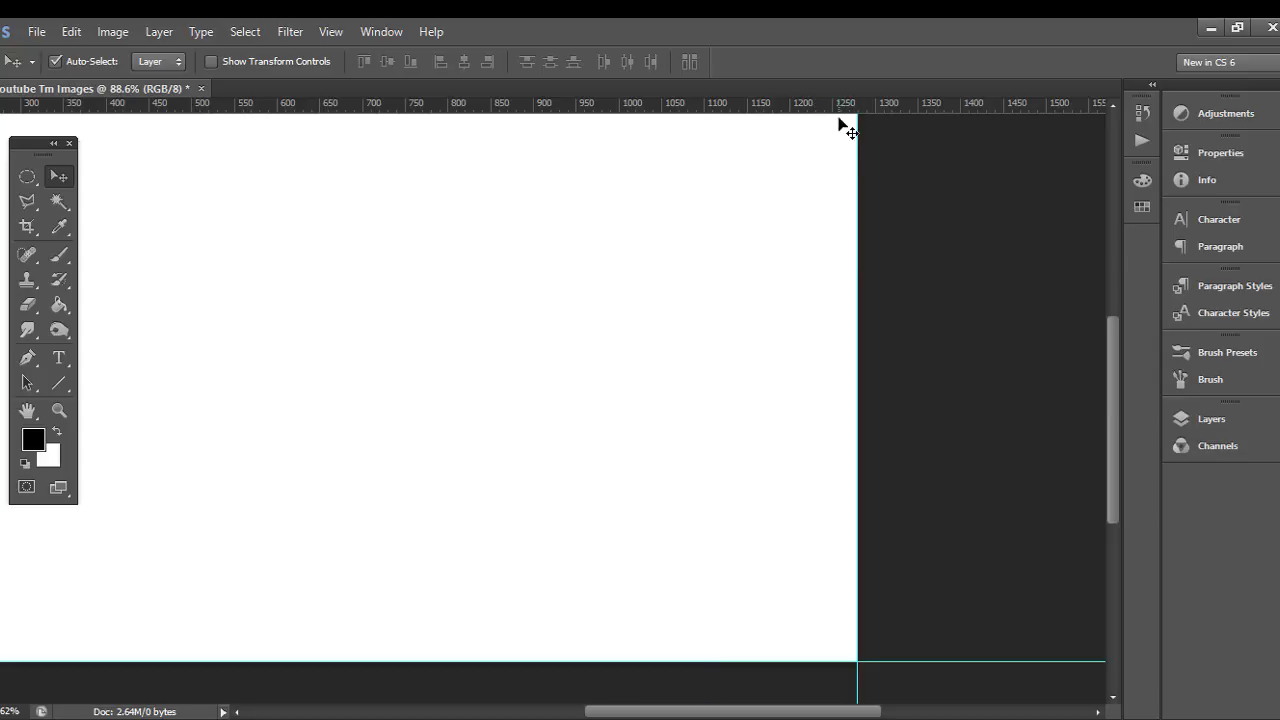
pyautogui.scroll(1, 880, 120)
pyautogui.scroll(2, 880, 120)
pyautogui.scroll(1, 870, 125)
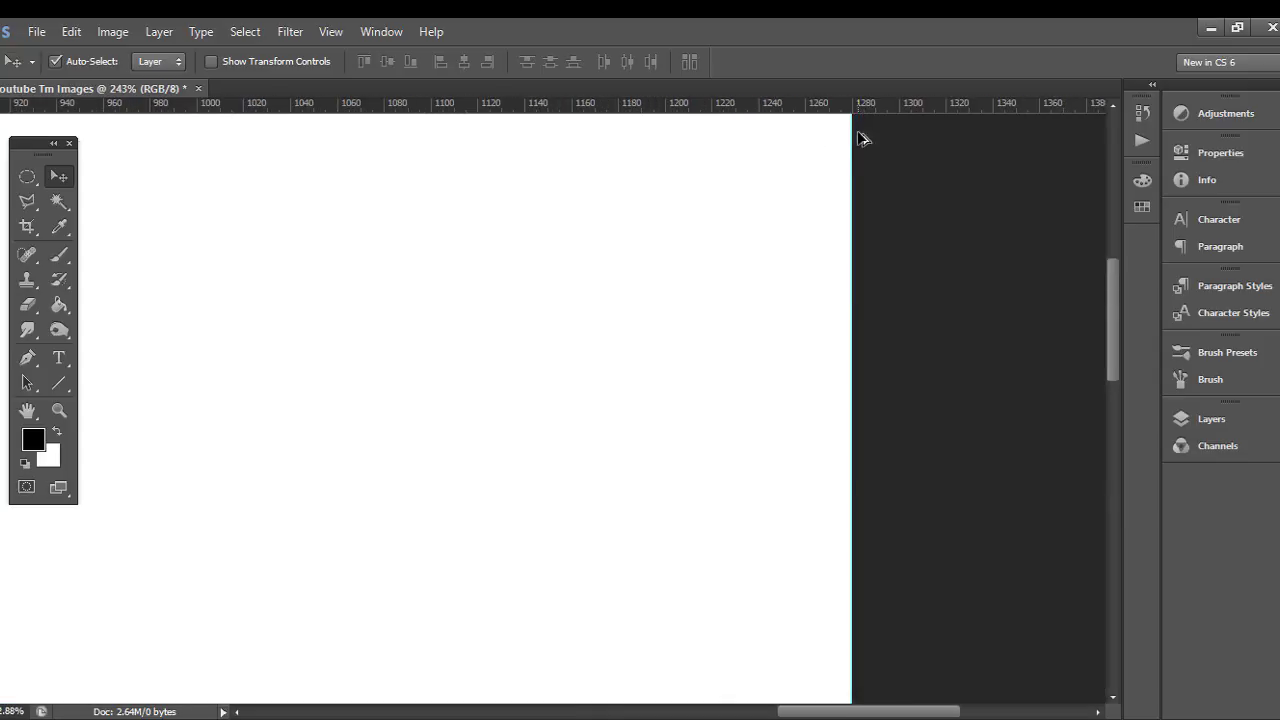
pyautogui.scroll(1, 862, 127)
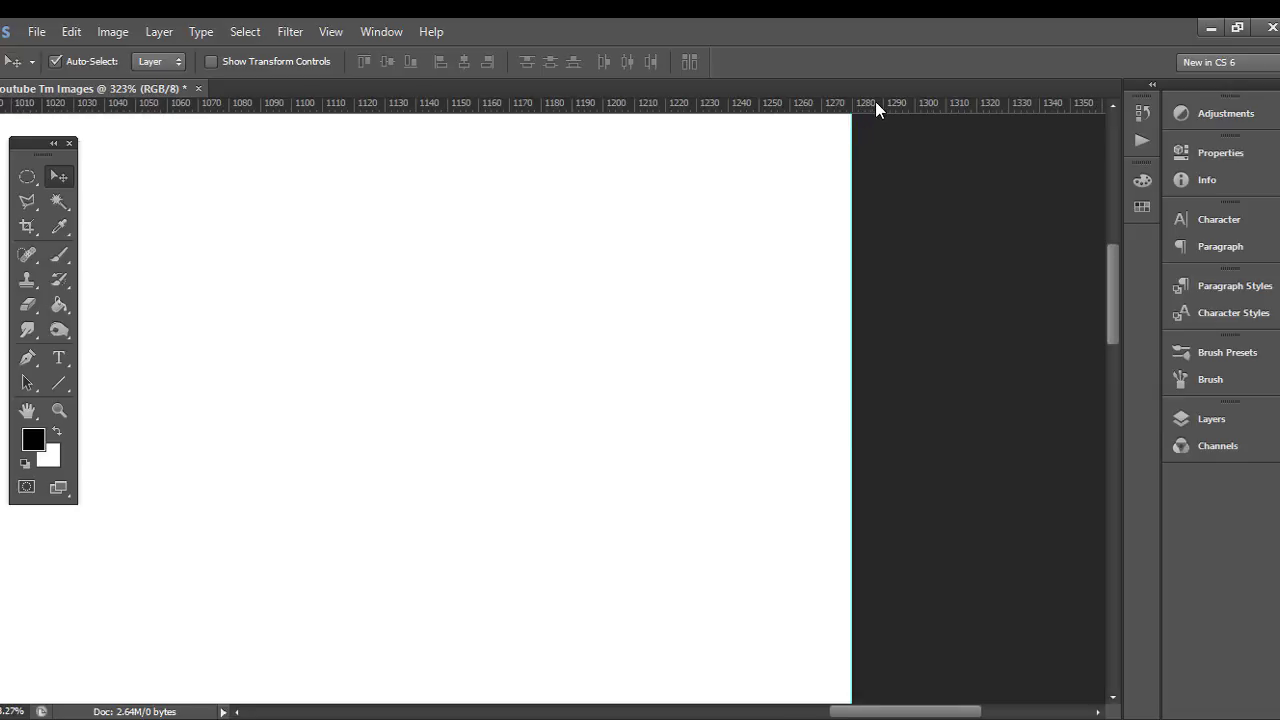
pyautogui.scroll(-2, 650, 214)
pyautogui.scroll(-2, 600, 211)
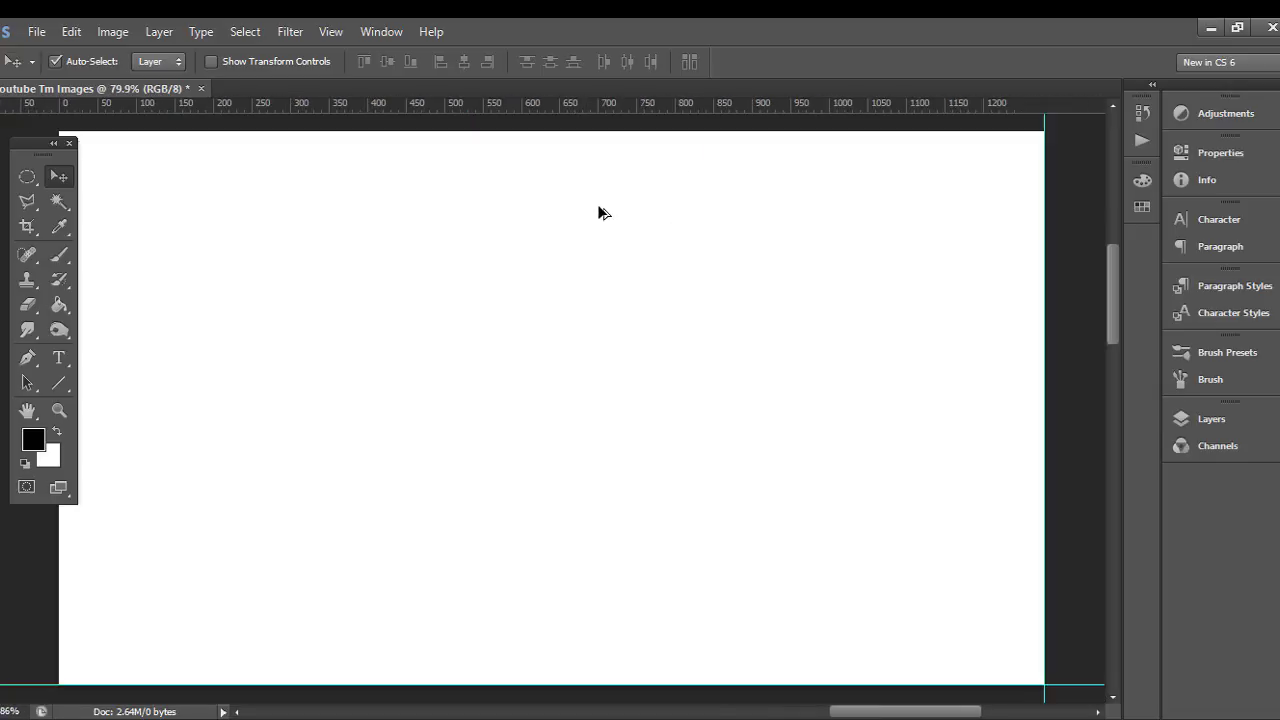
pyautogui.scroll(-1, 601, 212)
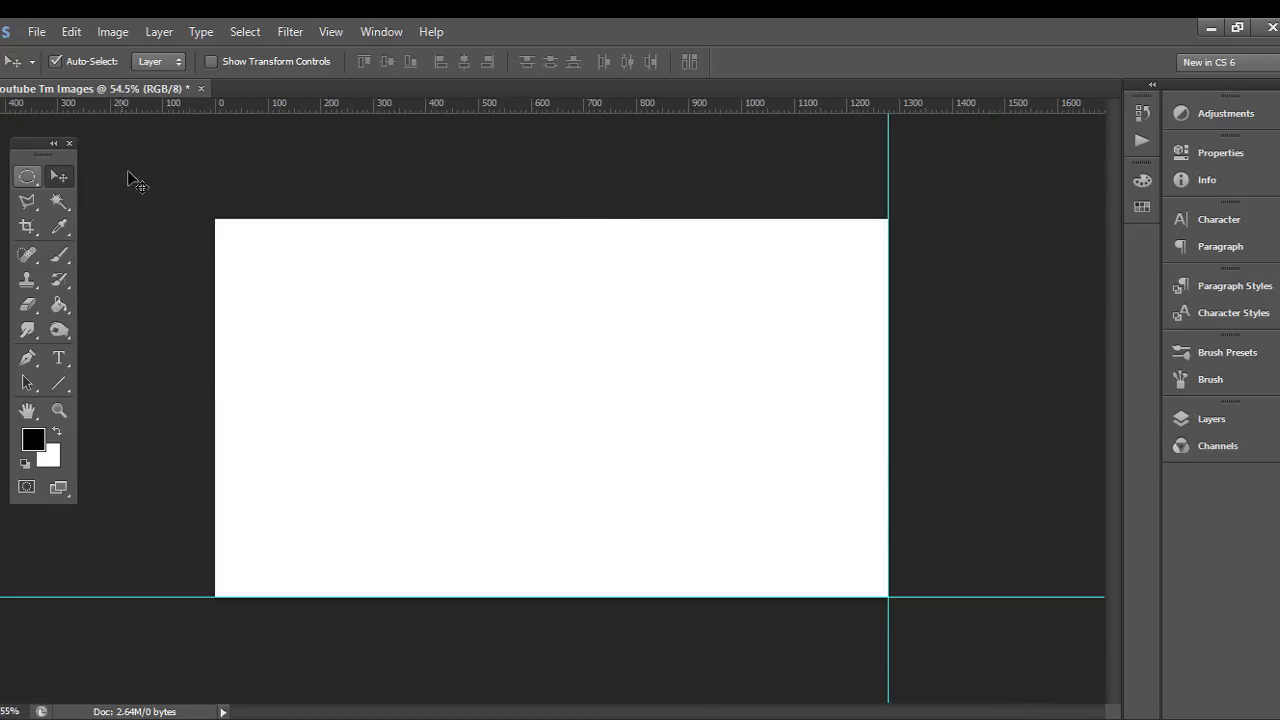
# Discard 'Youtube Tm Images' unsaved and open a fresh Untitled-1 canvas from the 'youtube Tm Image' preset
pyautogui.click(201, 88)
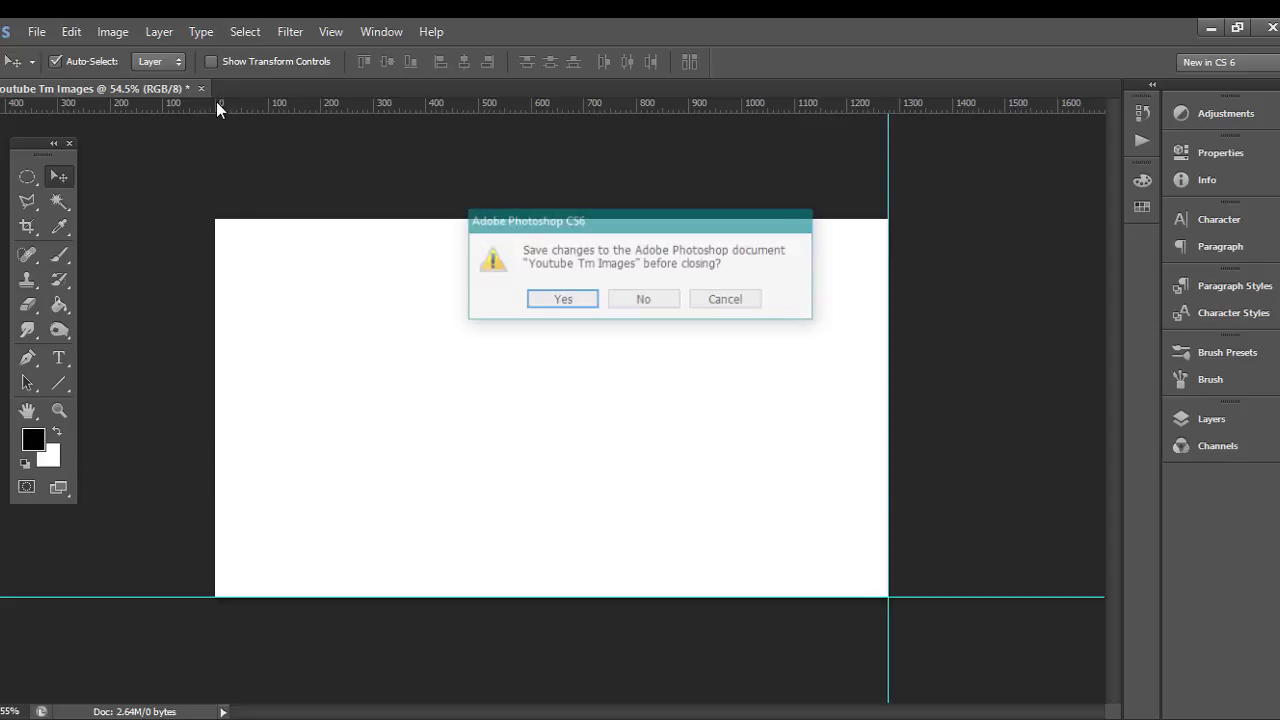
pyautogui.click(643, 294)
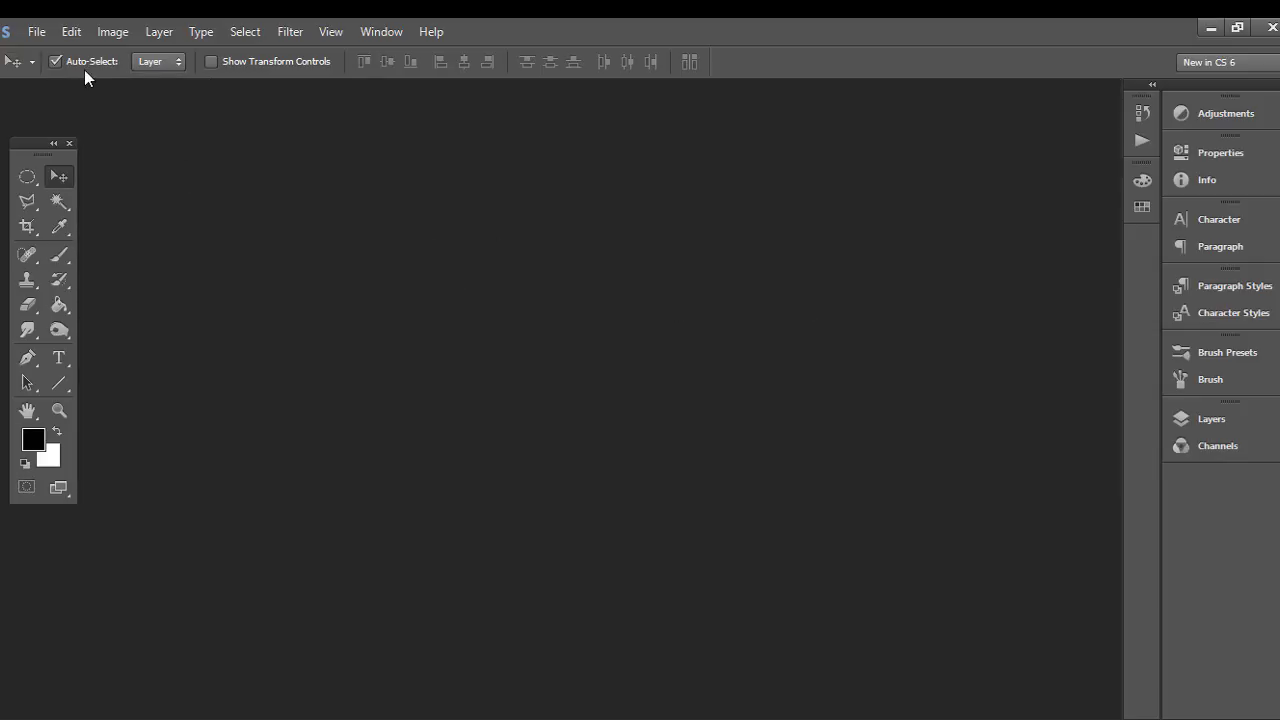
pyautogui.click(40, 32)
pyautogui.click(48, 51)
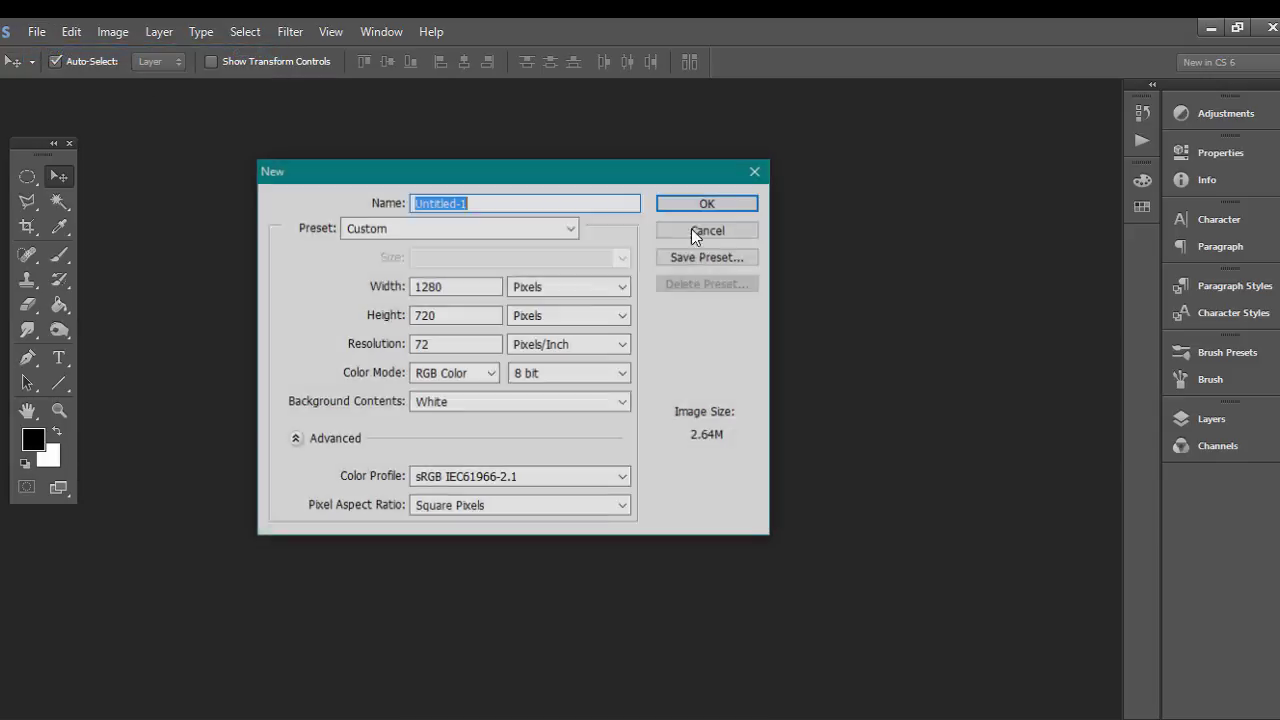
pyautogui.click(418, 236)
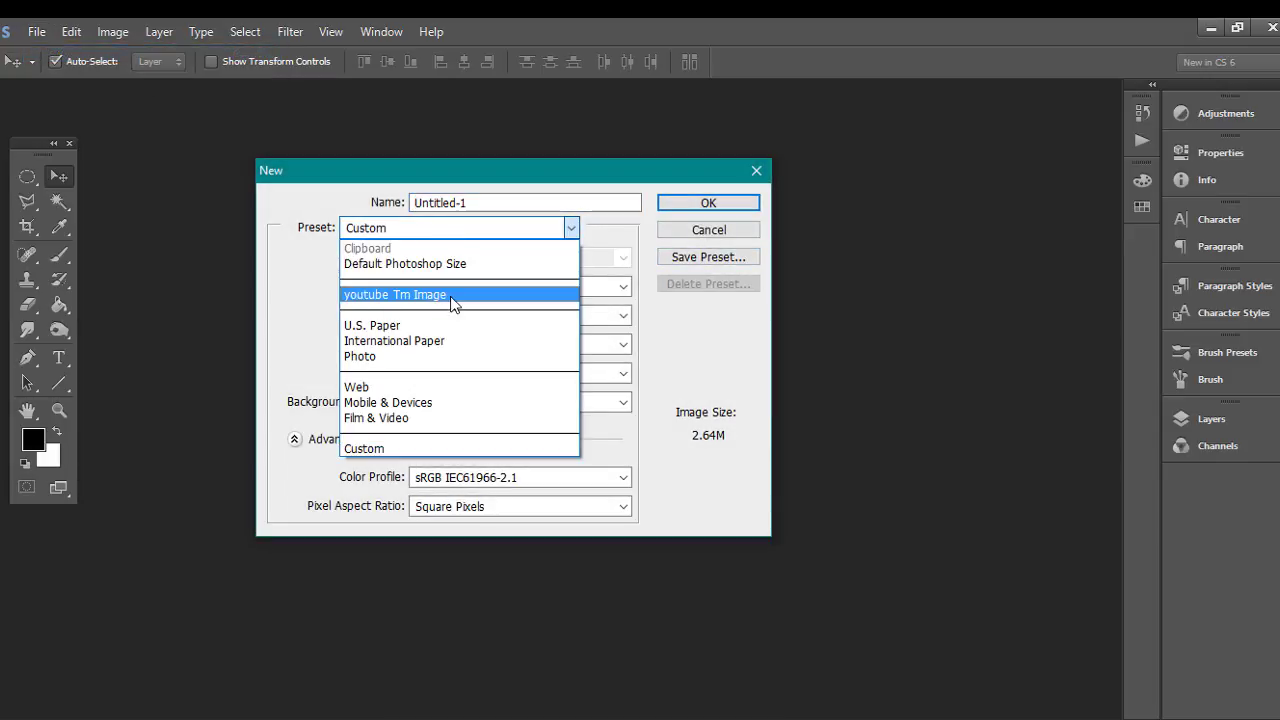
pyautogui.click(435, 296)
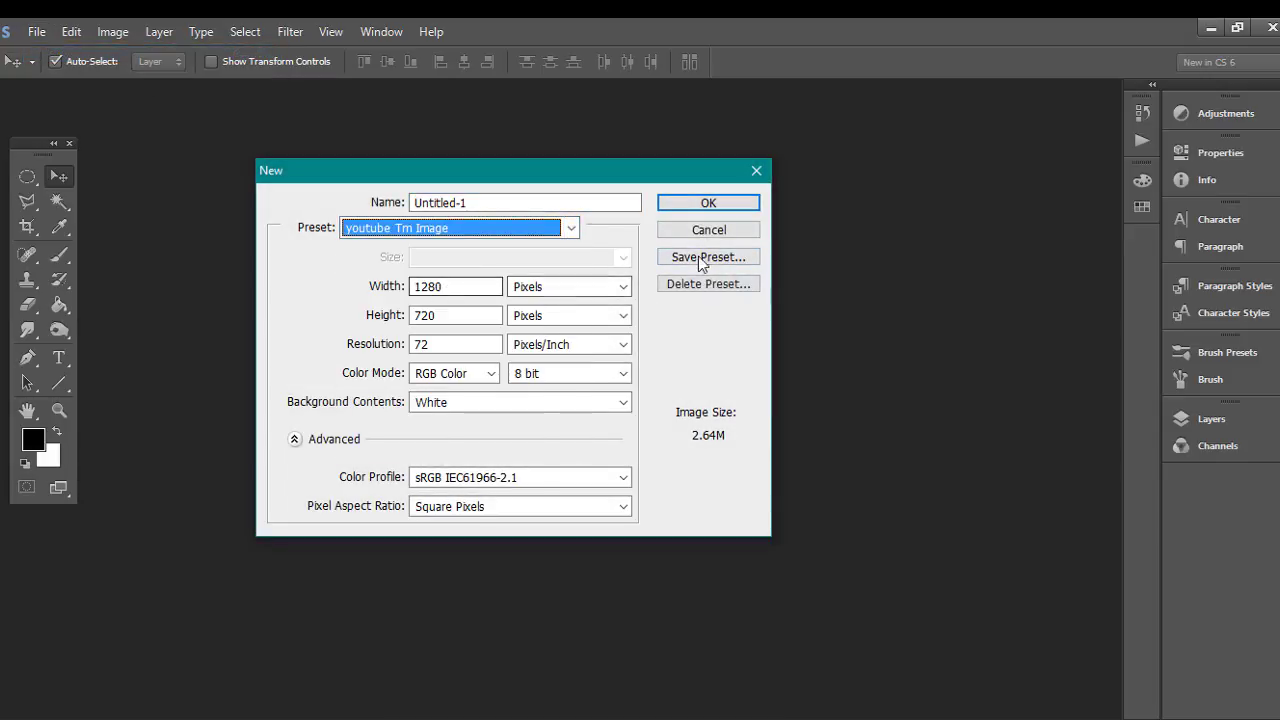
pyautogui.click(737, 204)
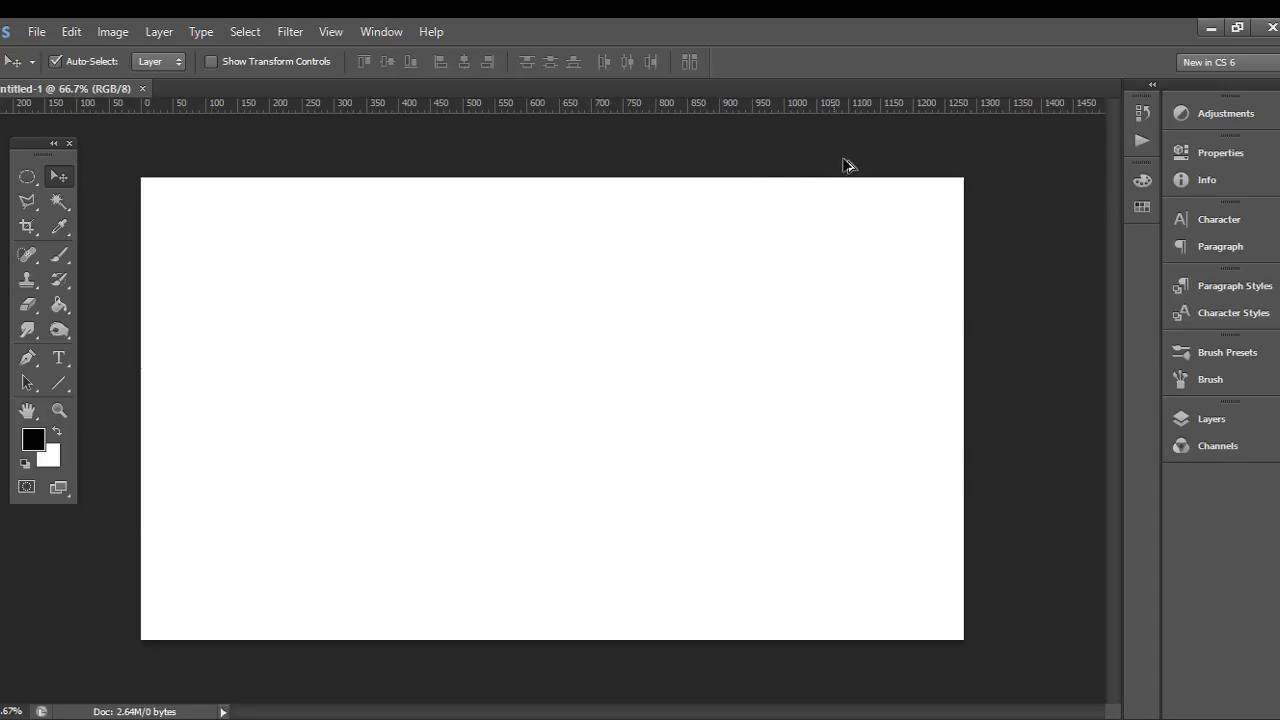